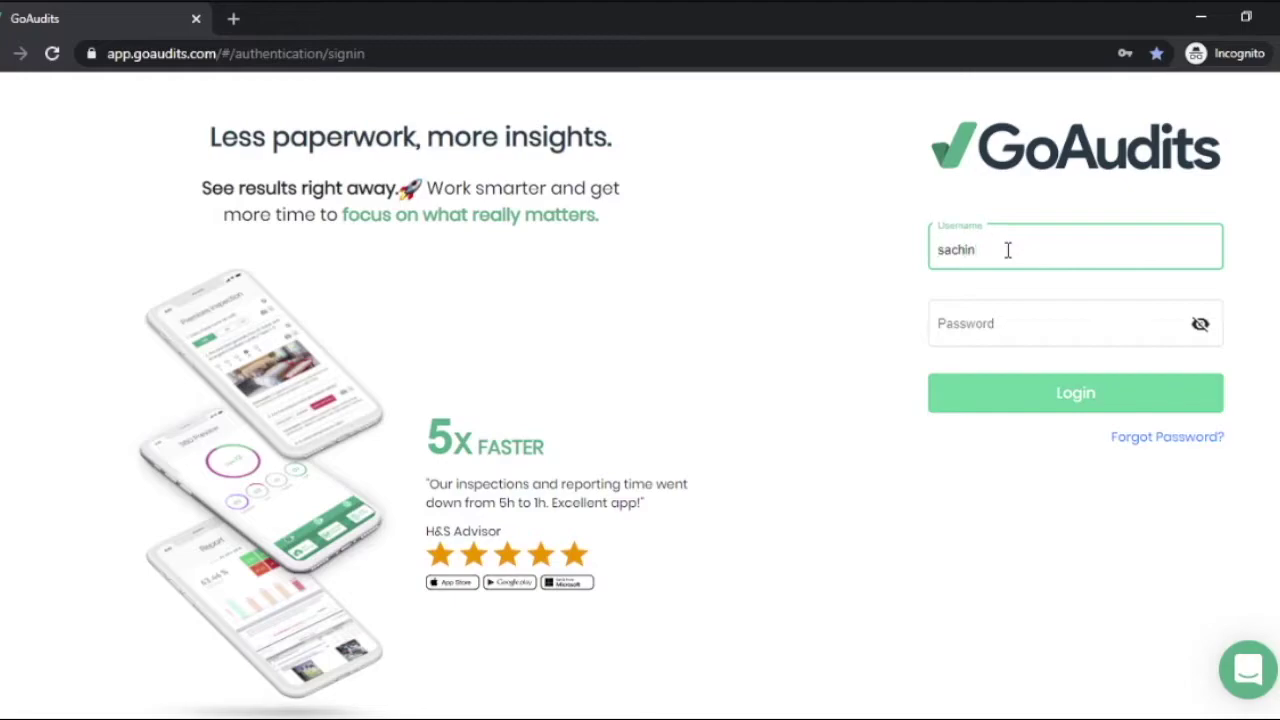
Log in to the account by completing the username e-mail and entering the account password.
text(ts.com)
key(Tab)
text(••••••)
click(1066, 396)
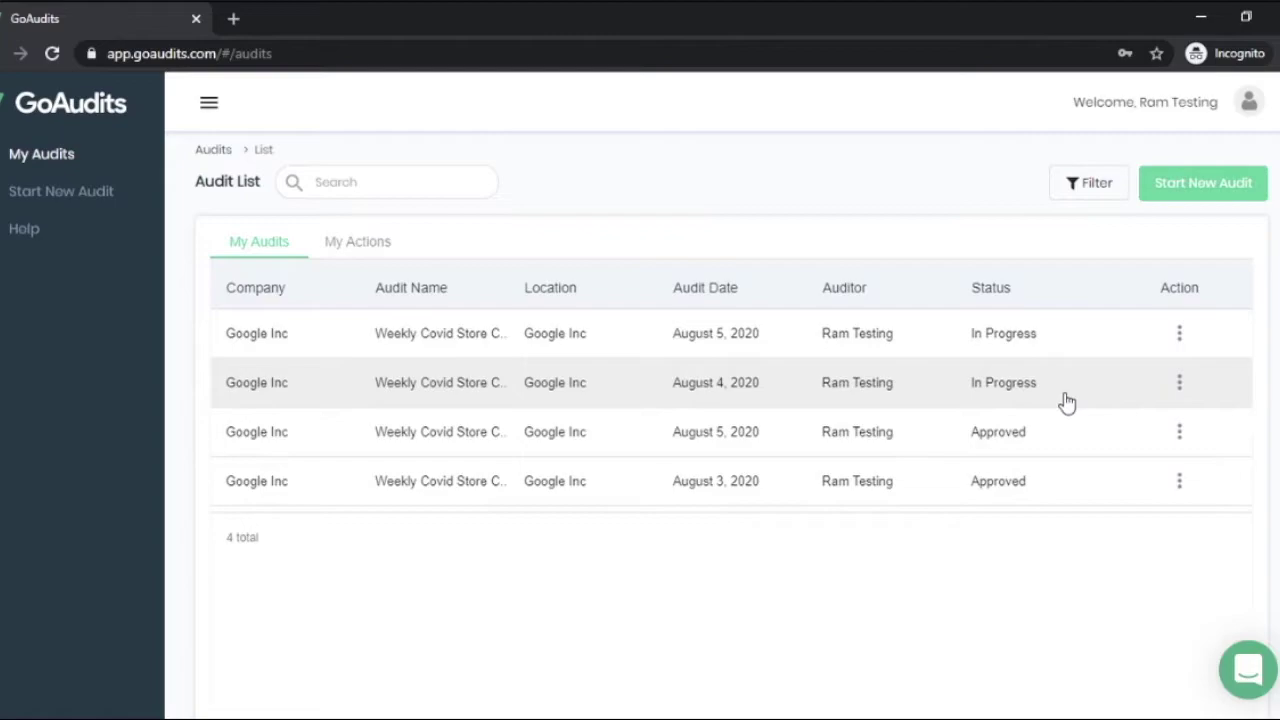
Look at the audit list's filter options for company, status and dates, and close them without filtering.
click(1091, 190)
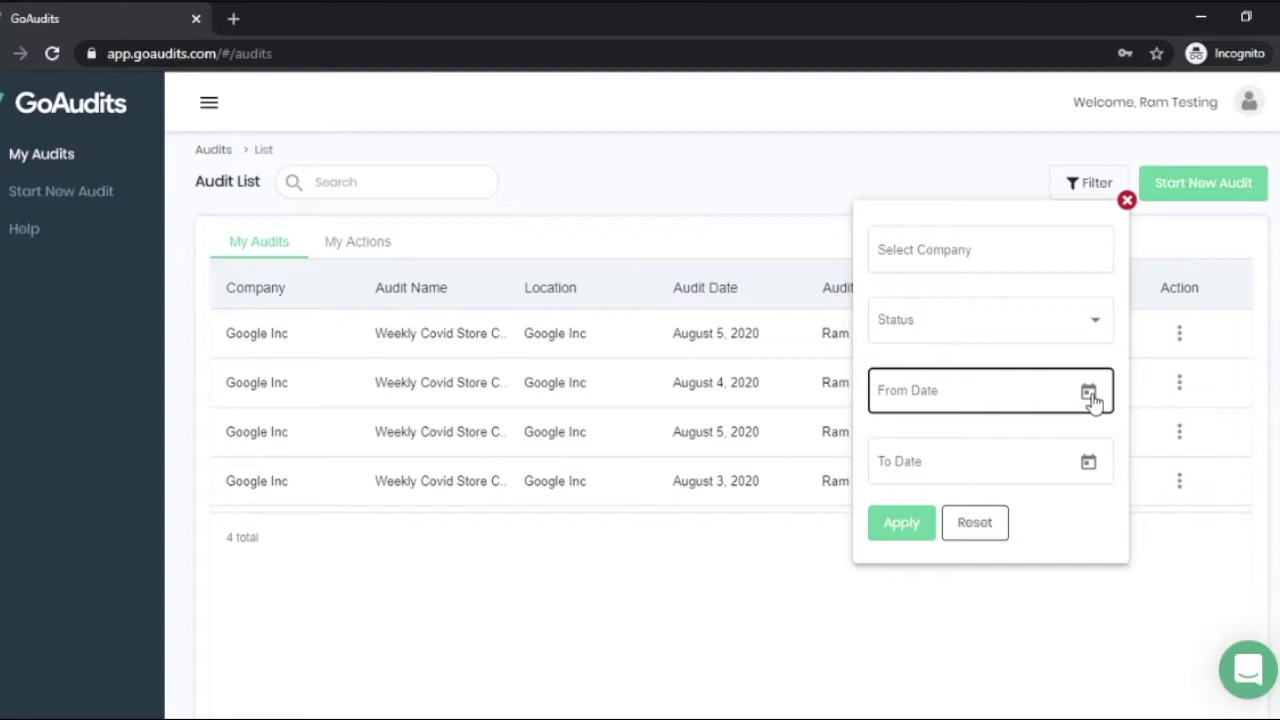
click(1000, 199)
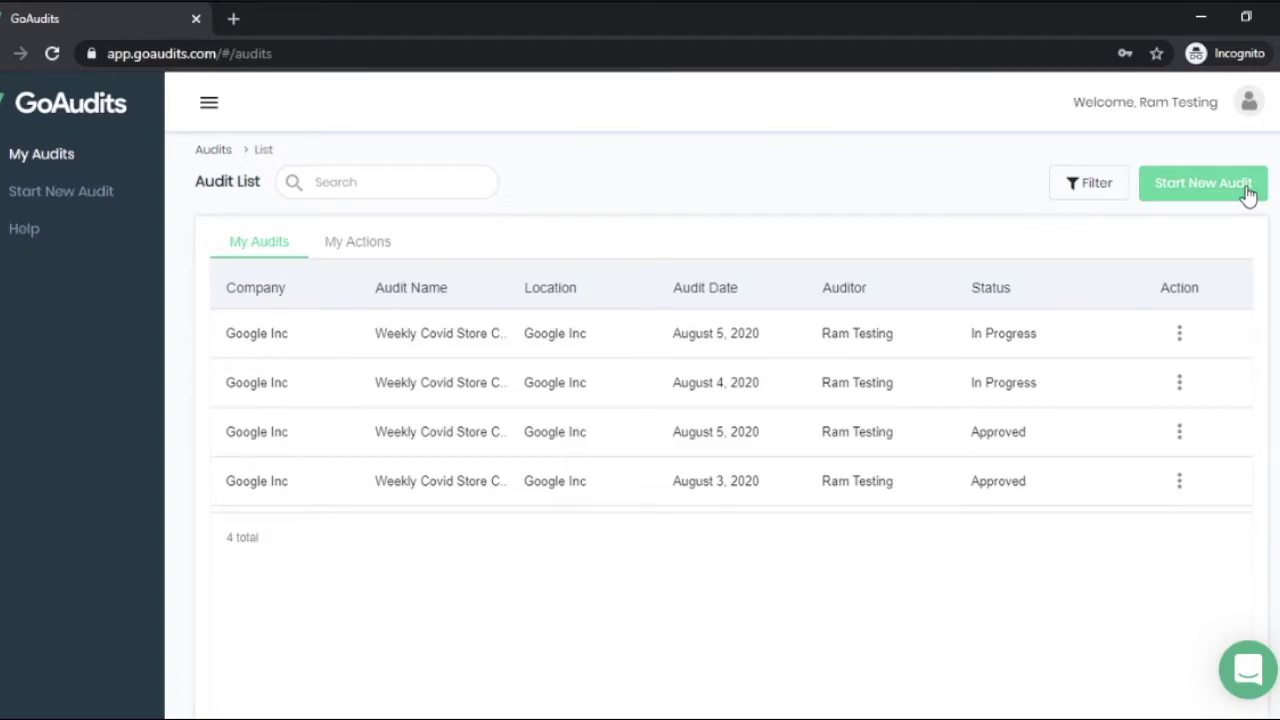
Start a new Weekly Covid Store Check audit for company Google Inc at location Google Inc, dated 05-Aug-2020.
click(82, 195)
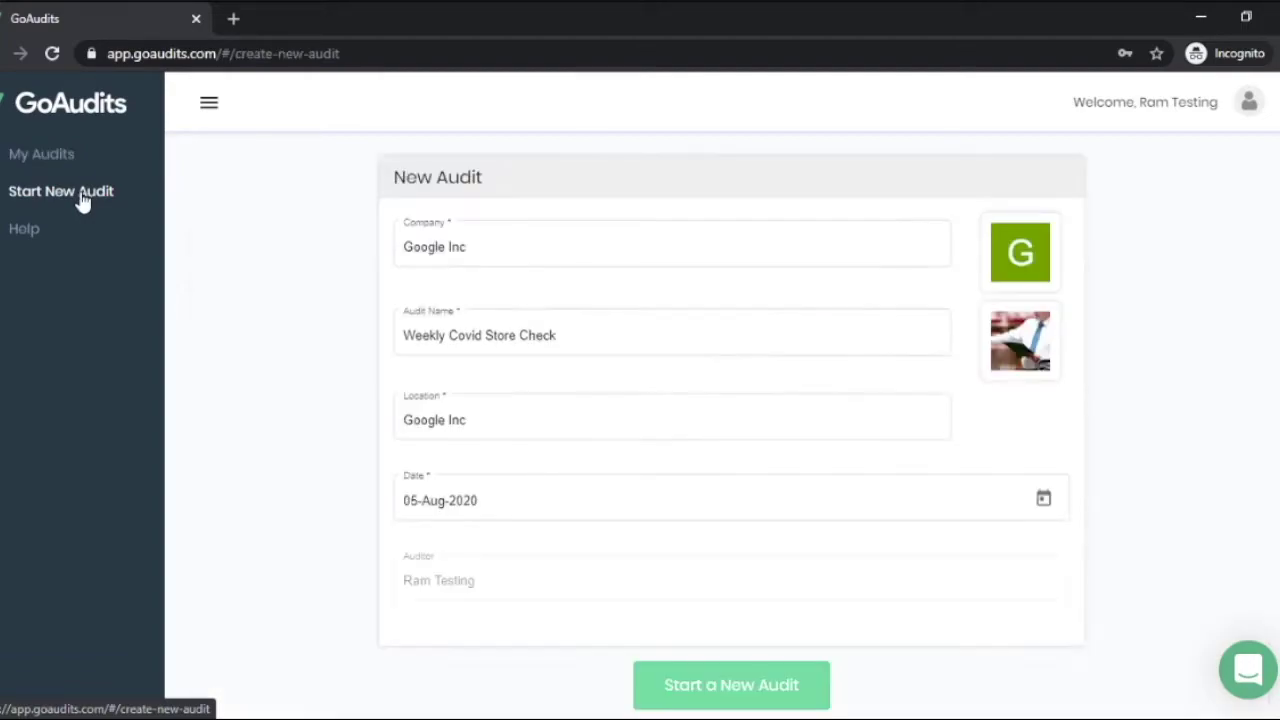
click(506, 238)
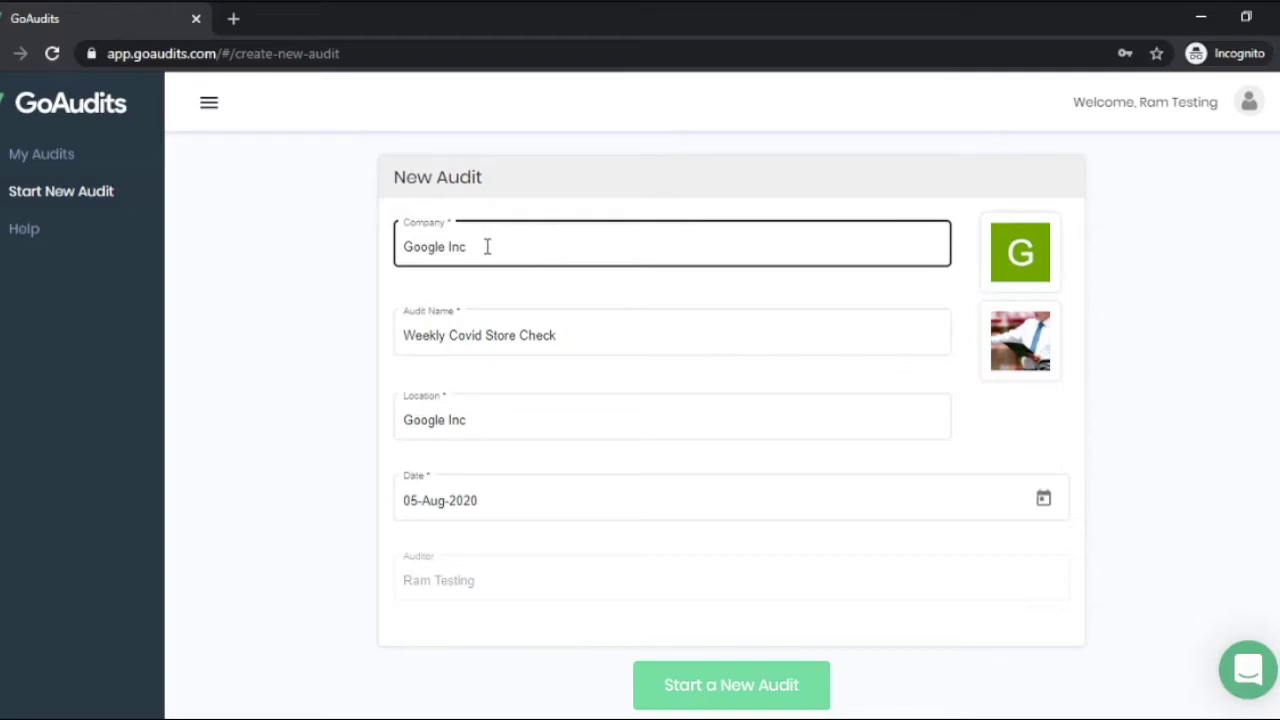
click(588, 337)
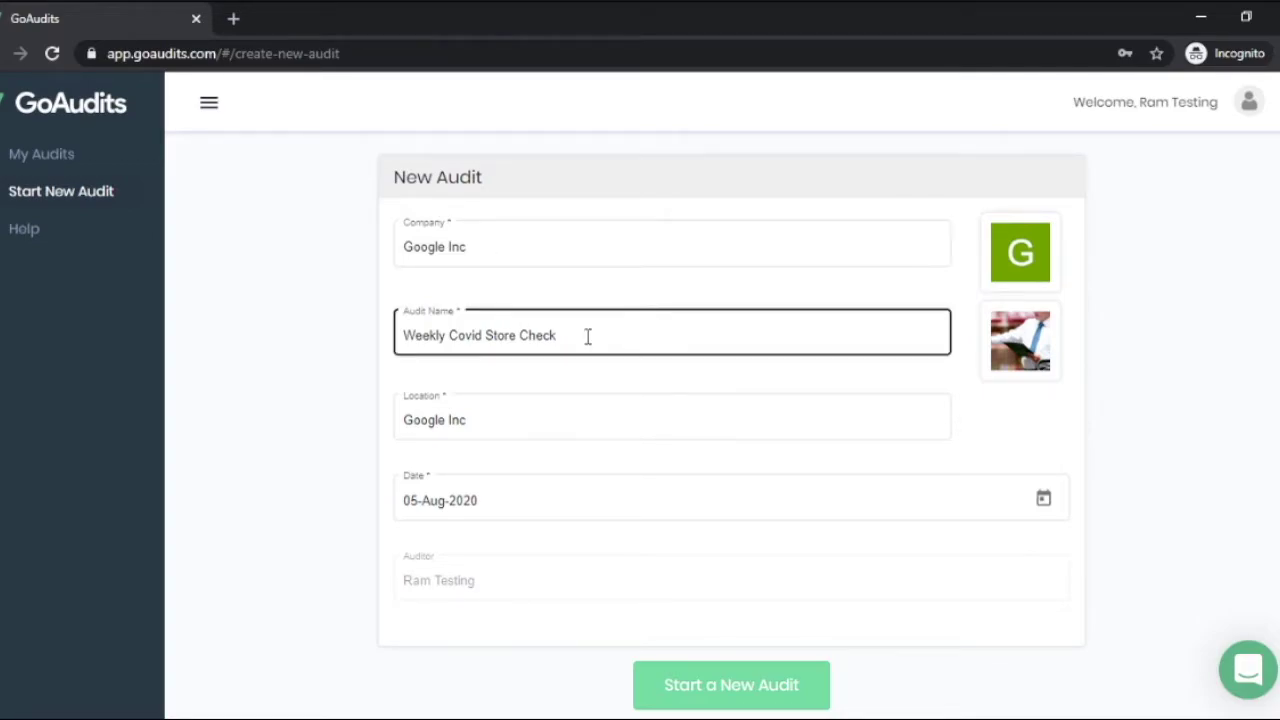
click(506, 416)
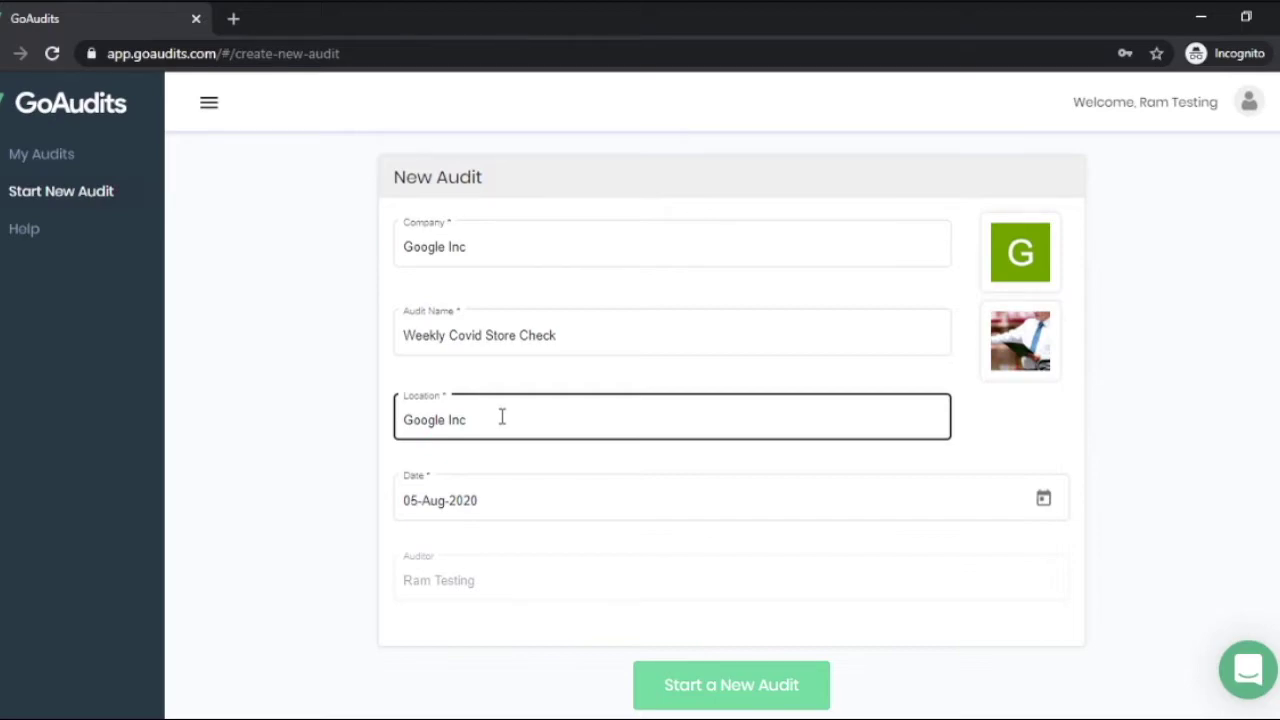
click(491, 421)
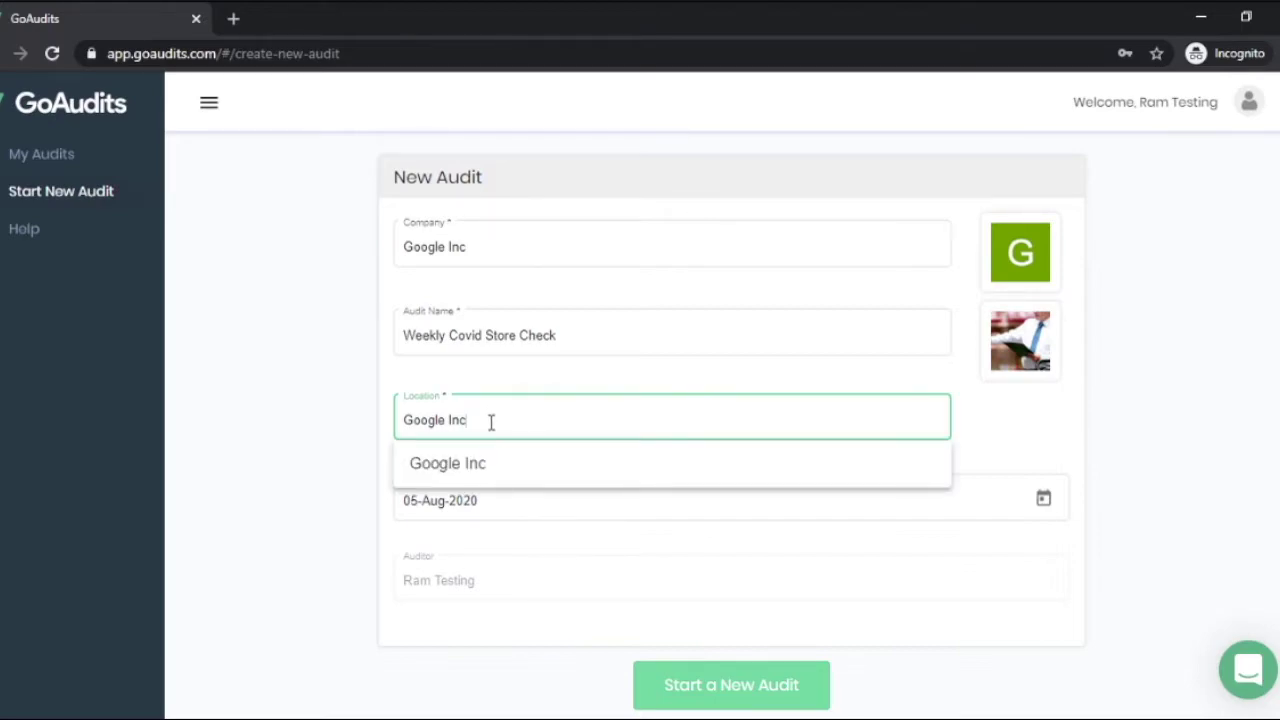
click(491, 472)
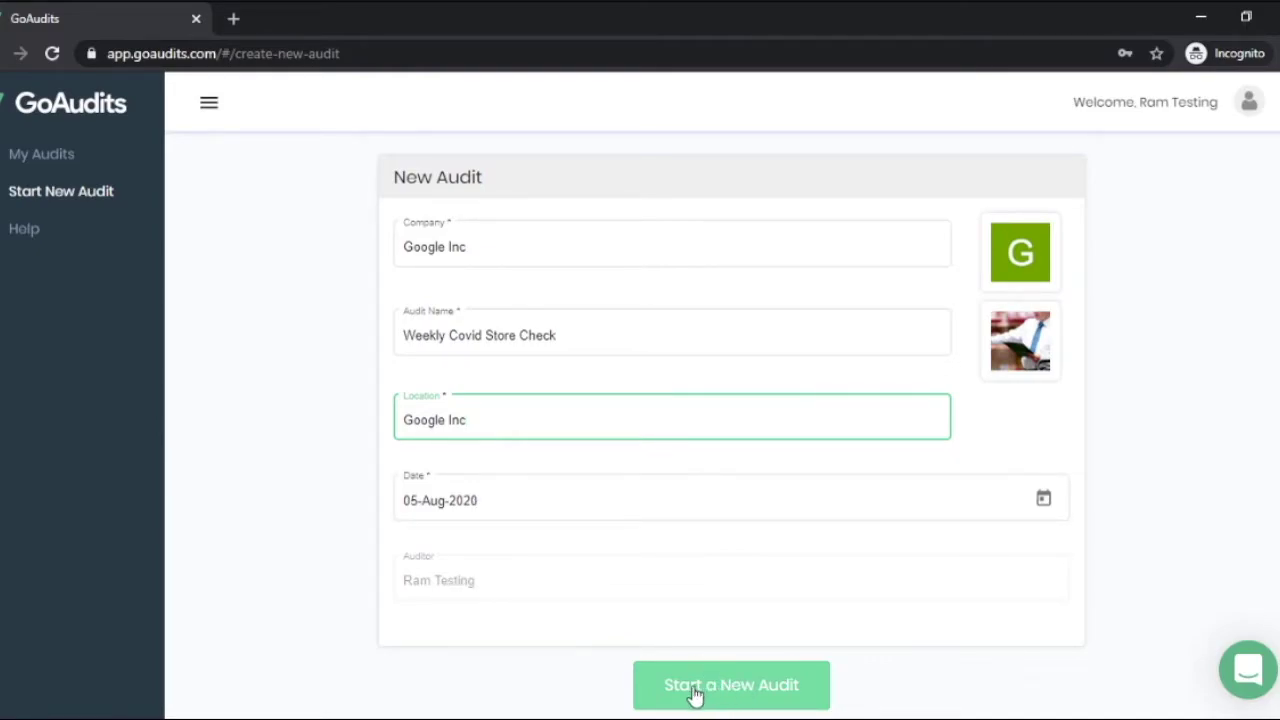
click(738, 698)
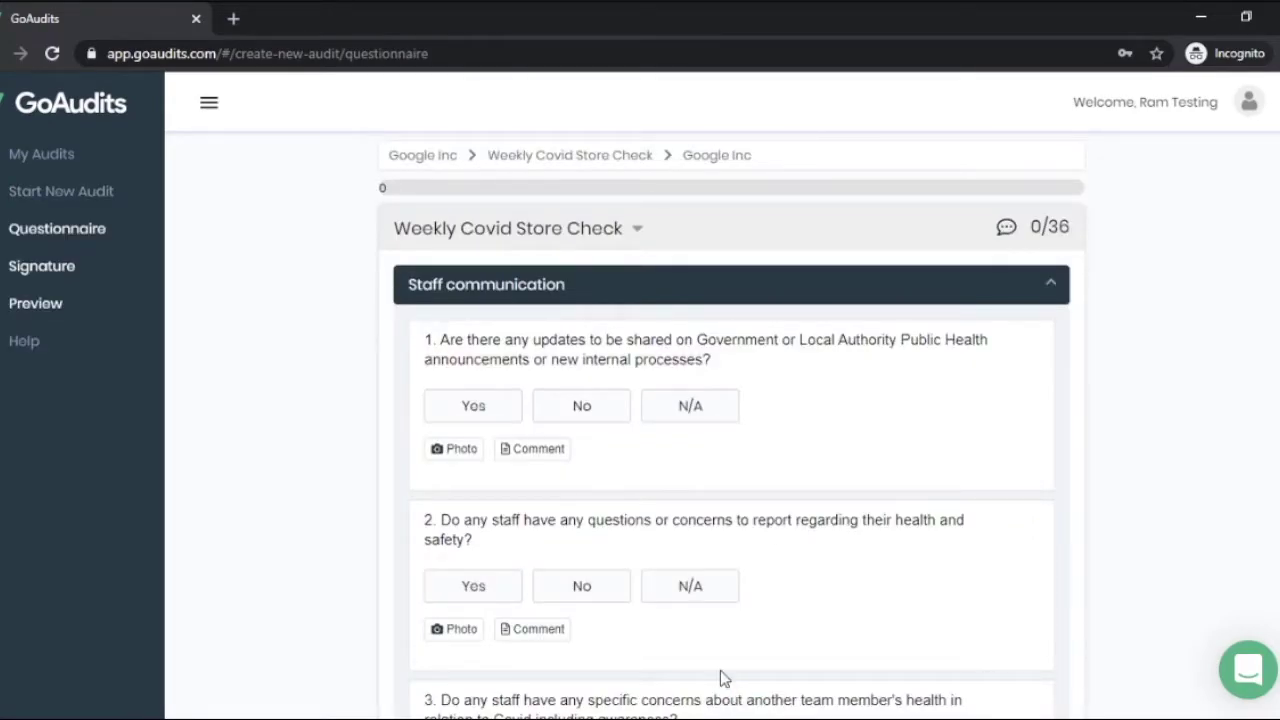
In Weekly Covid Store Check, answer the three Staff communication questions Yes, No and N/A and review the audit's progress.
click(637, 230)
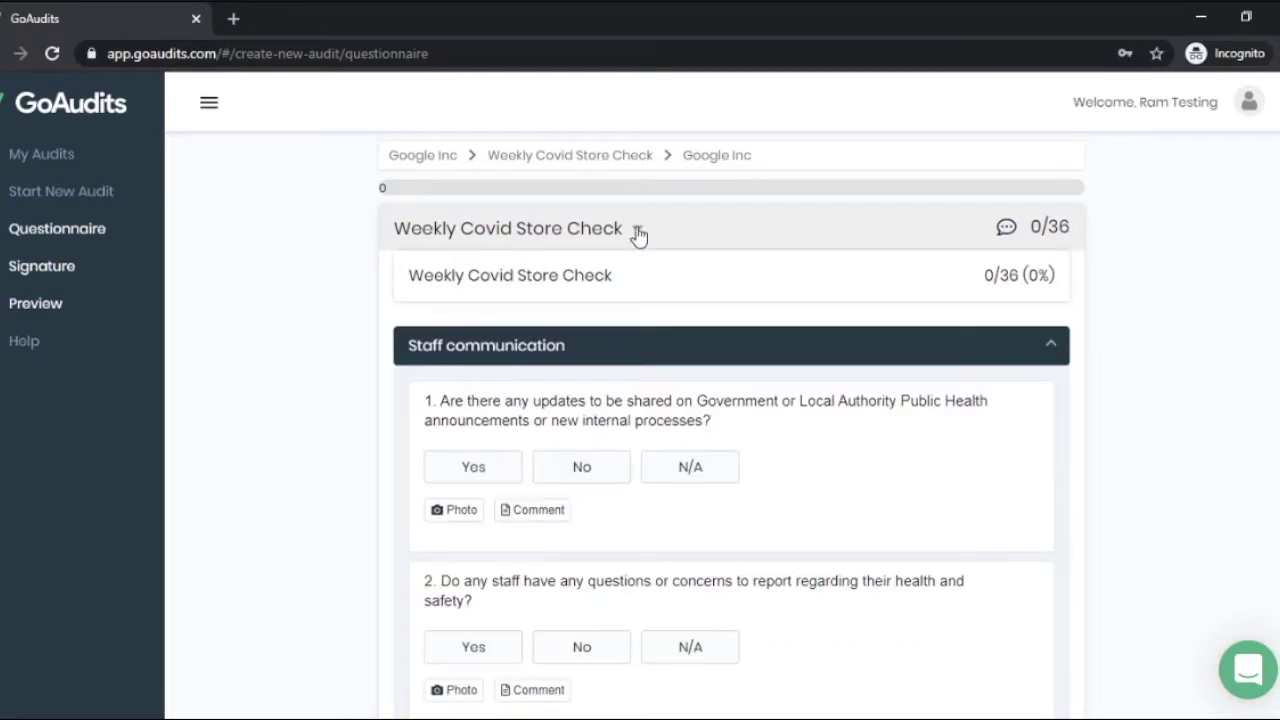
click(471, 277)
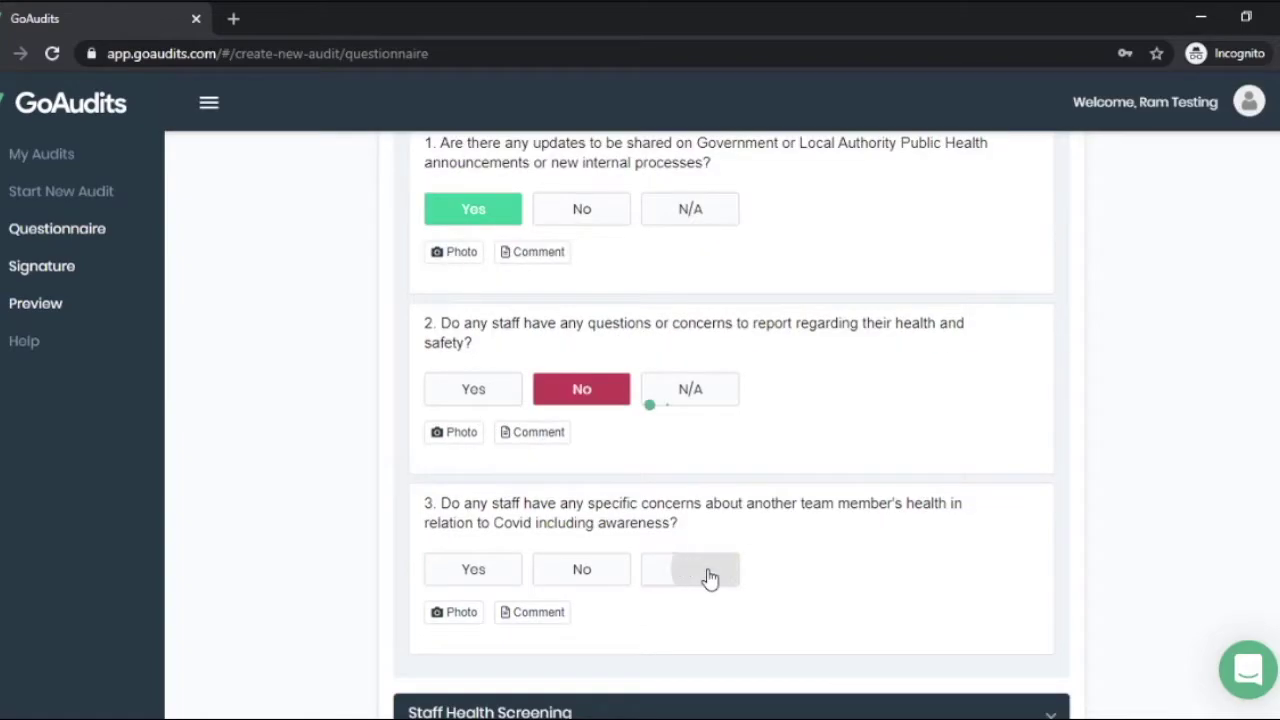
click(707, 577)
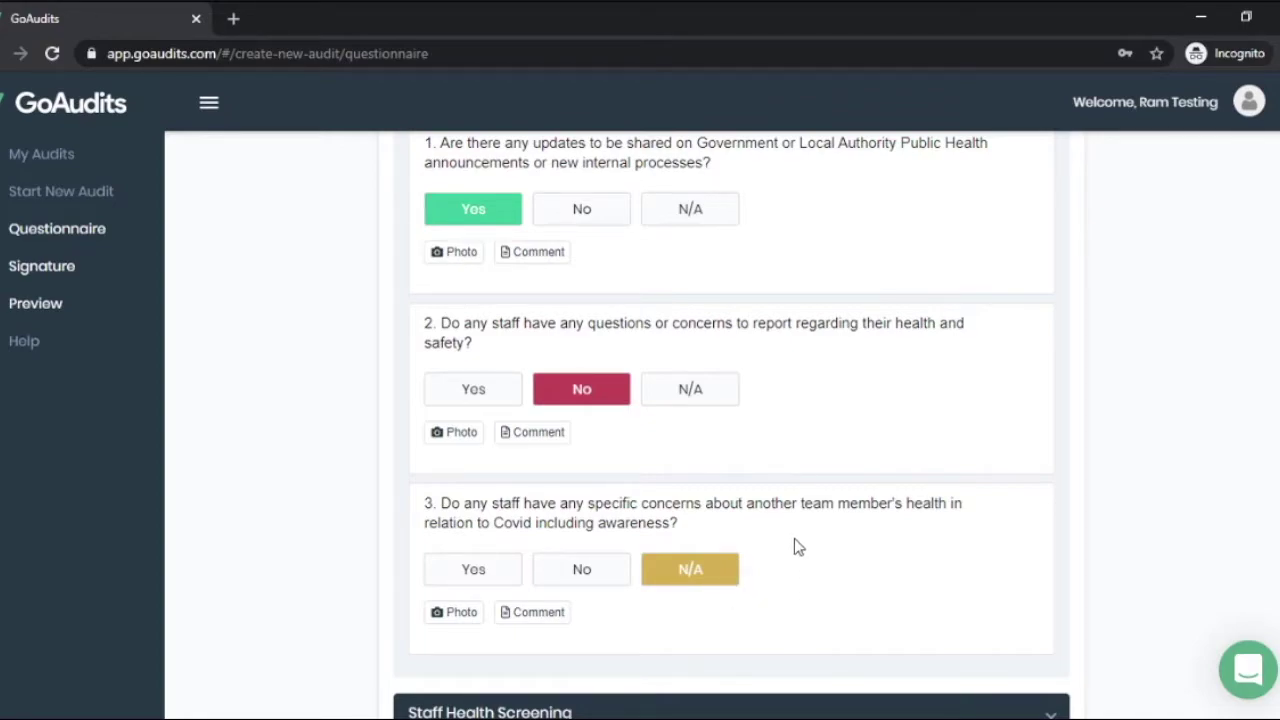
scroll(797, 547, up, 3)
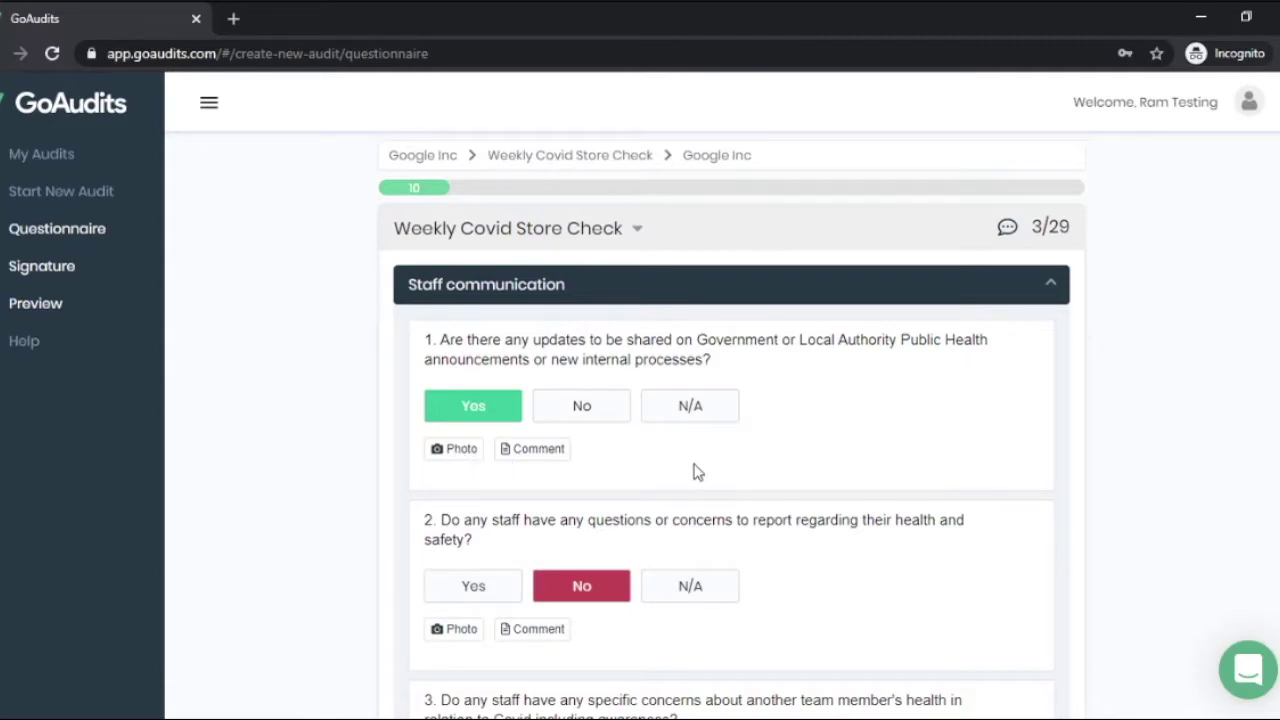
Answer the Store Hygiene questions, choosing No for question 2 and Yes for the other four.
scroll(697, 472, down, 5)
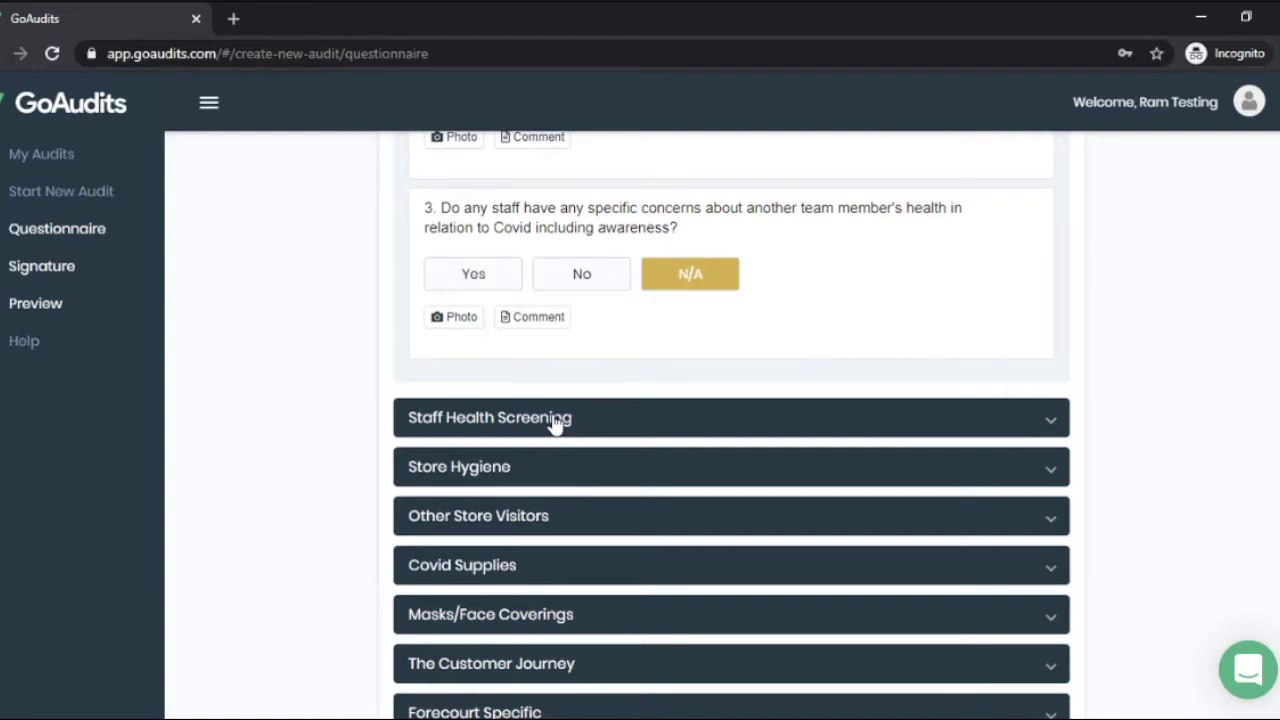
click(455, 466)
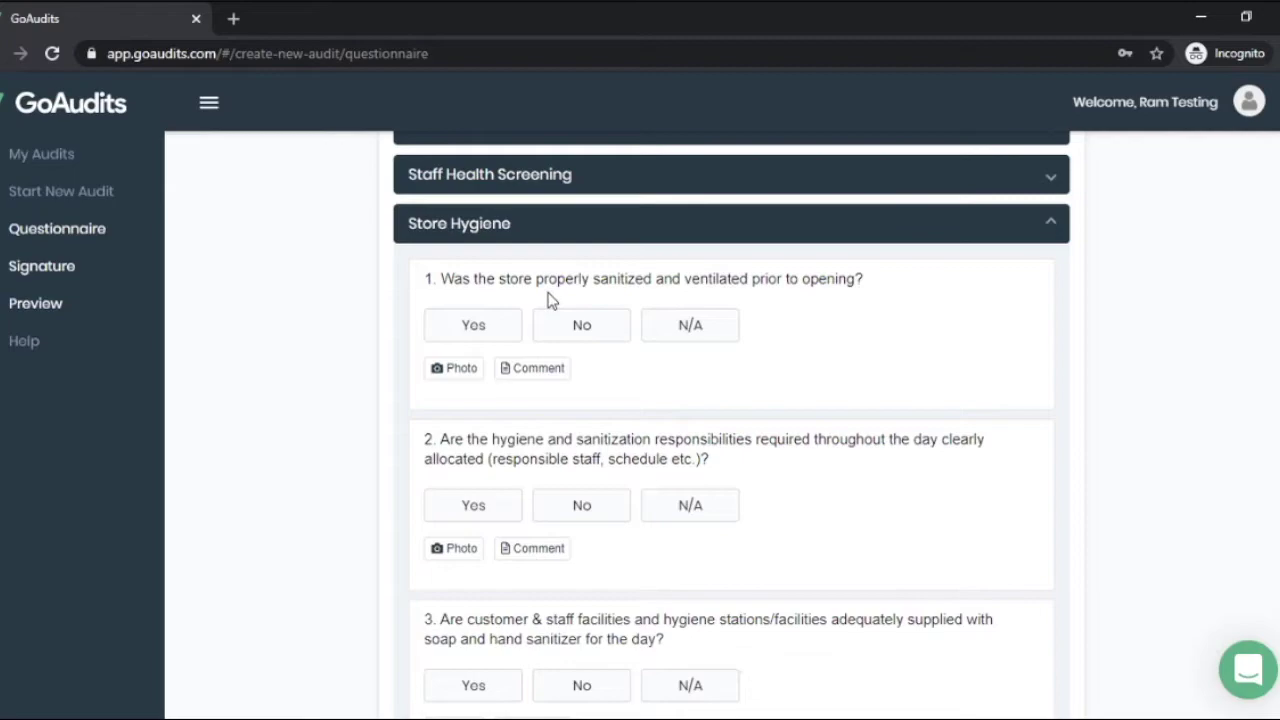
click(490, 340)
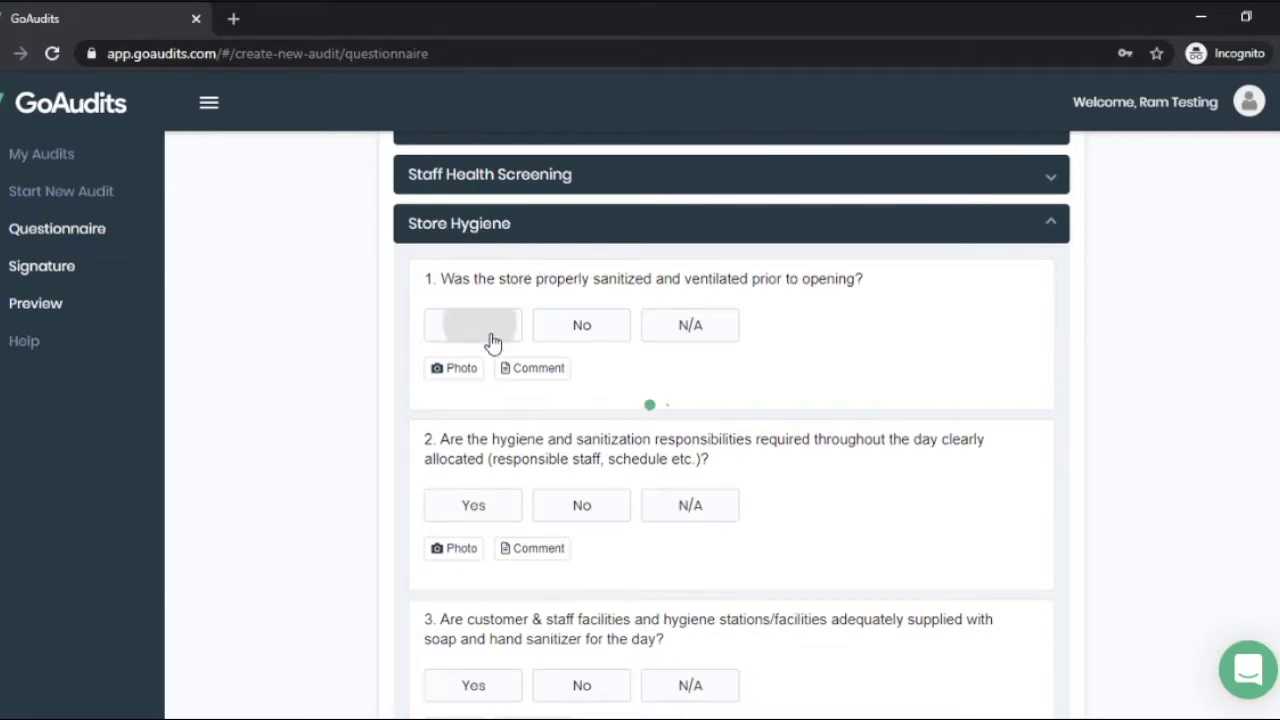
click(587, 511)
click(508, 484)
click(486, 451)
click(476, 318)
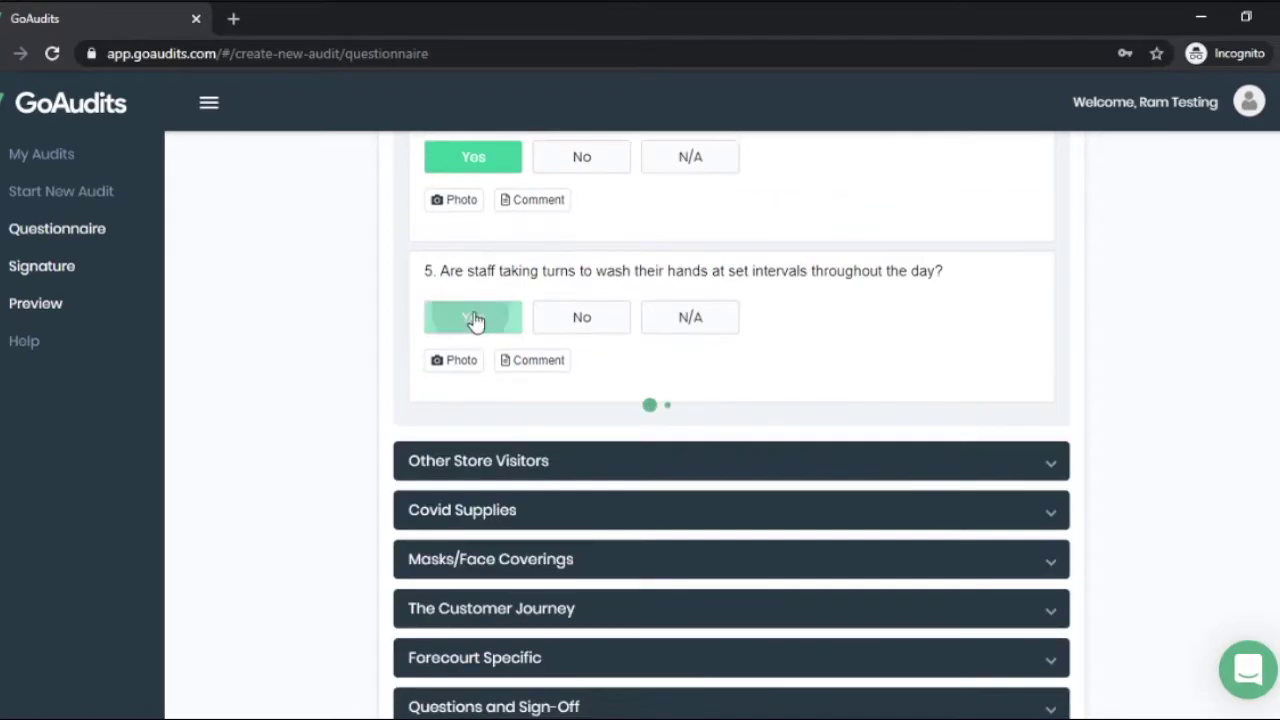
Answer the Other Store Visitors questions and open the Covid Supplies section.
click(508, 378)
click(491, 495)
click(605, 465)
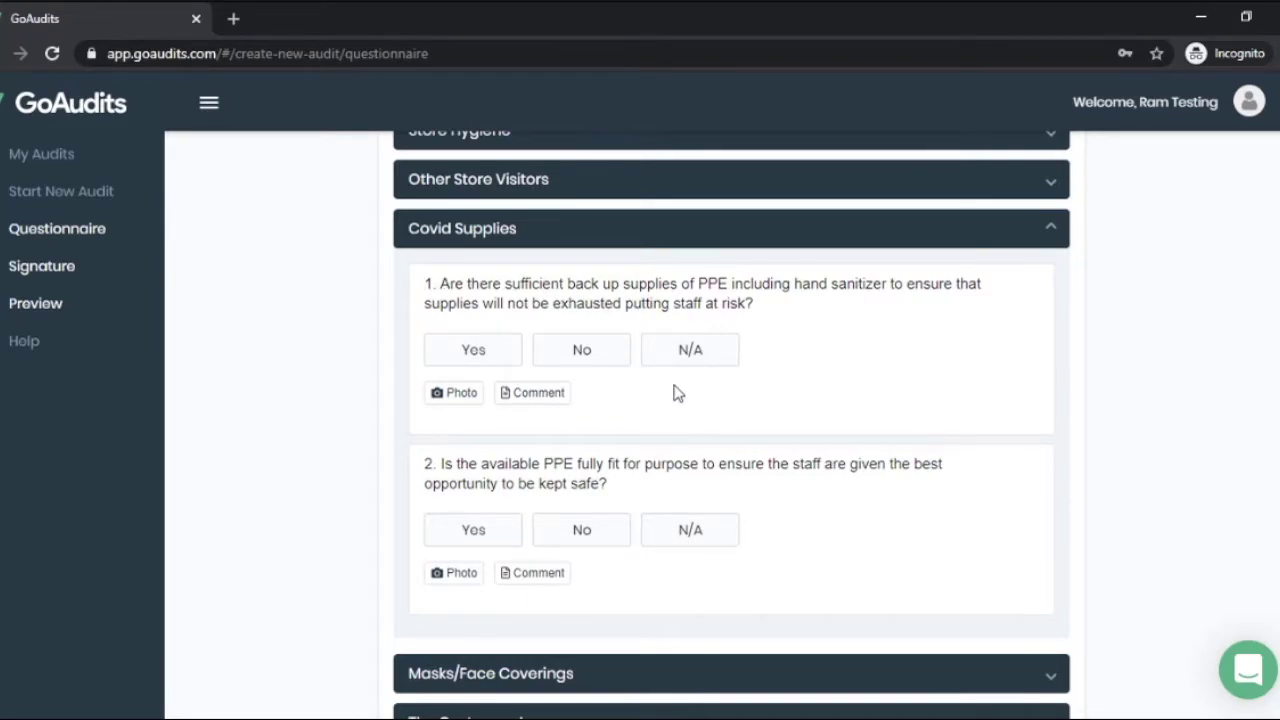
In Masks/Face Coverings, answer Yes to the entrance POS question and attach supermarket-social-distancing-indybest.jpg.
scroll(675, 393, down, 2)
click(503, 474)
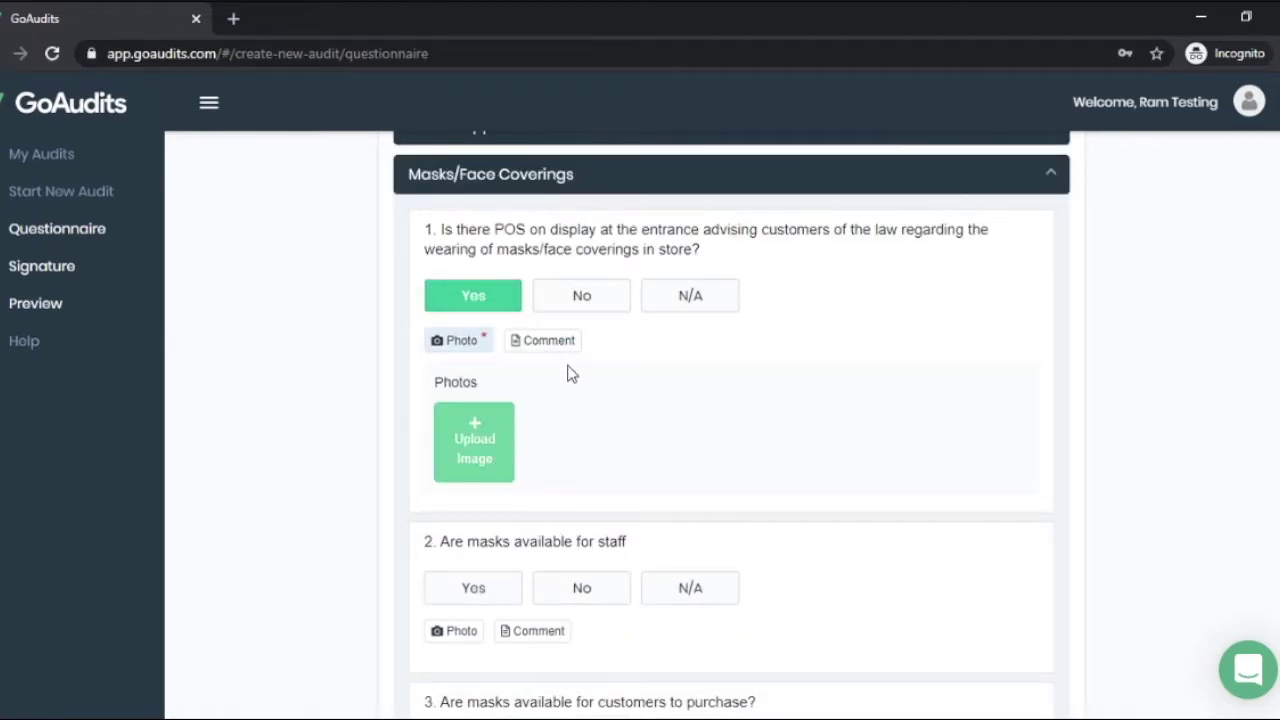
click(480, 438)
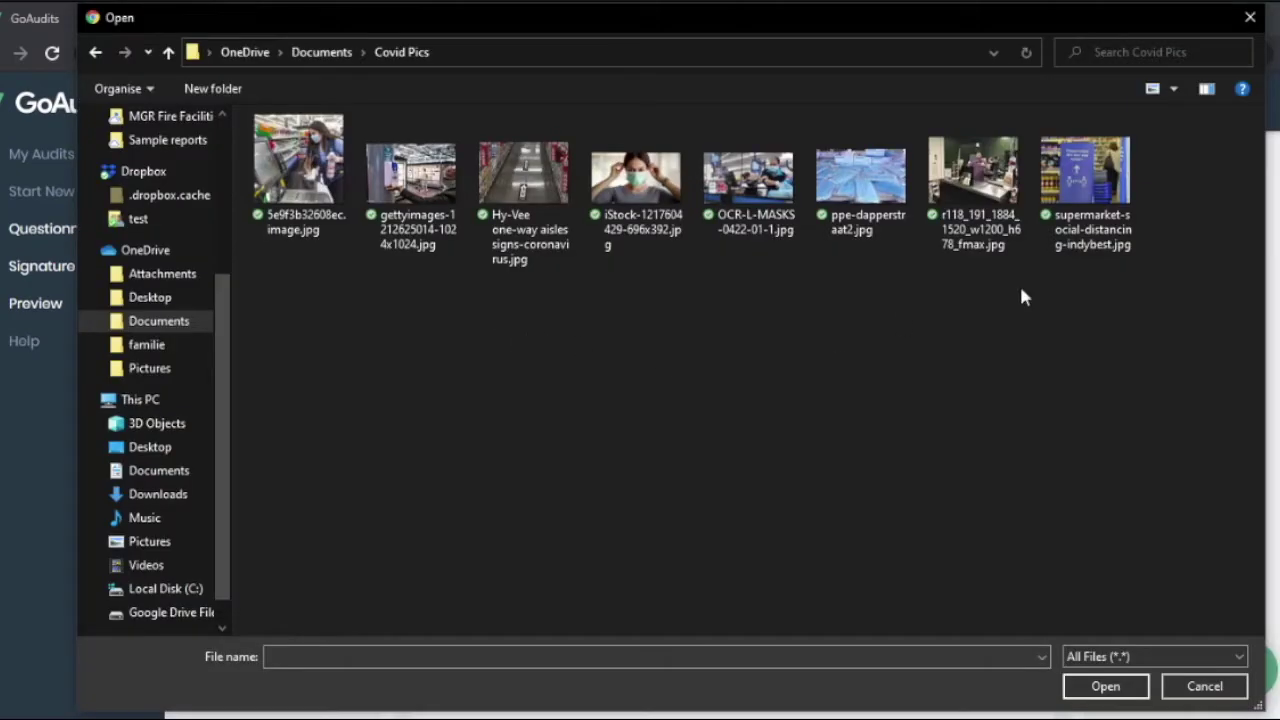
double_click(1085, 175)
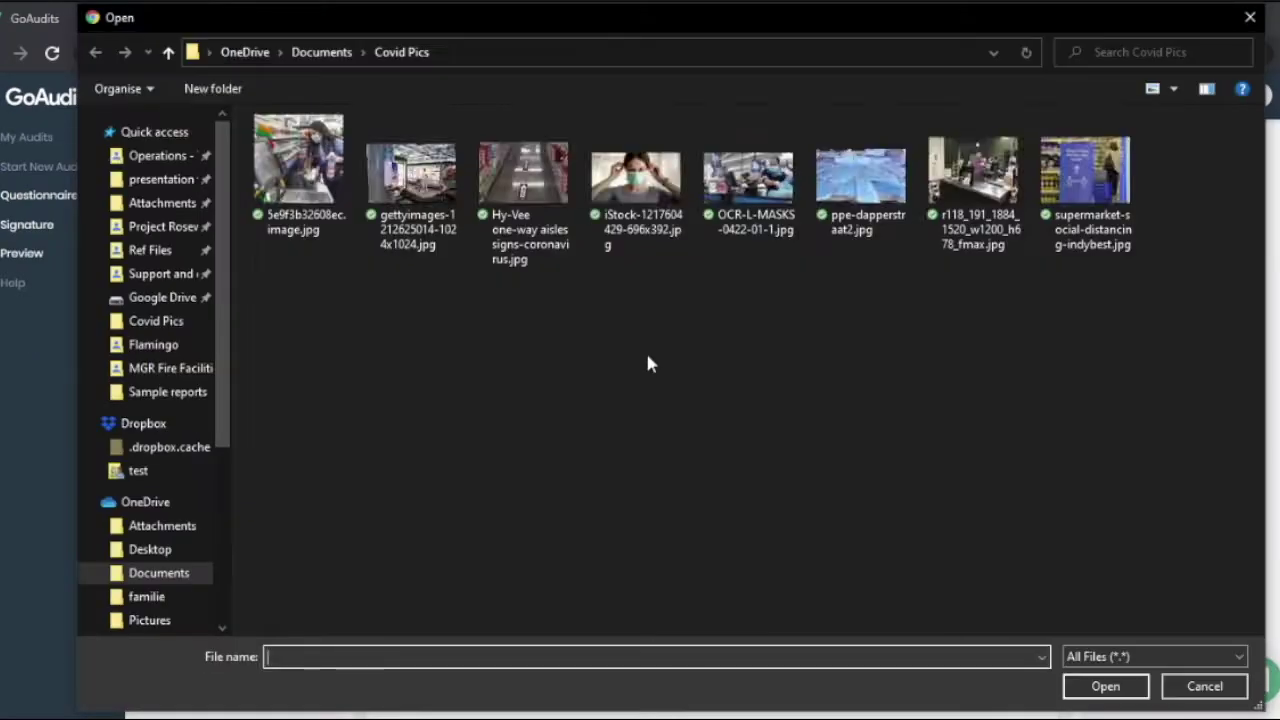
double_click(854, 185)
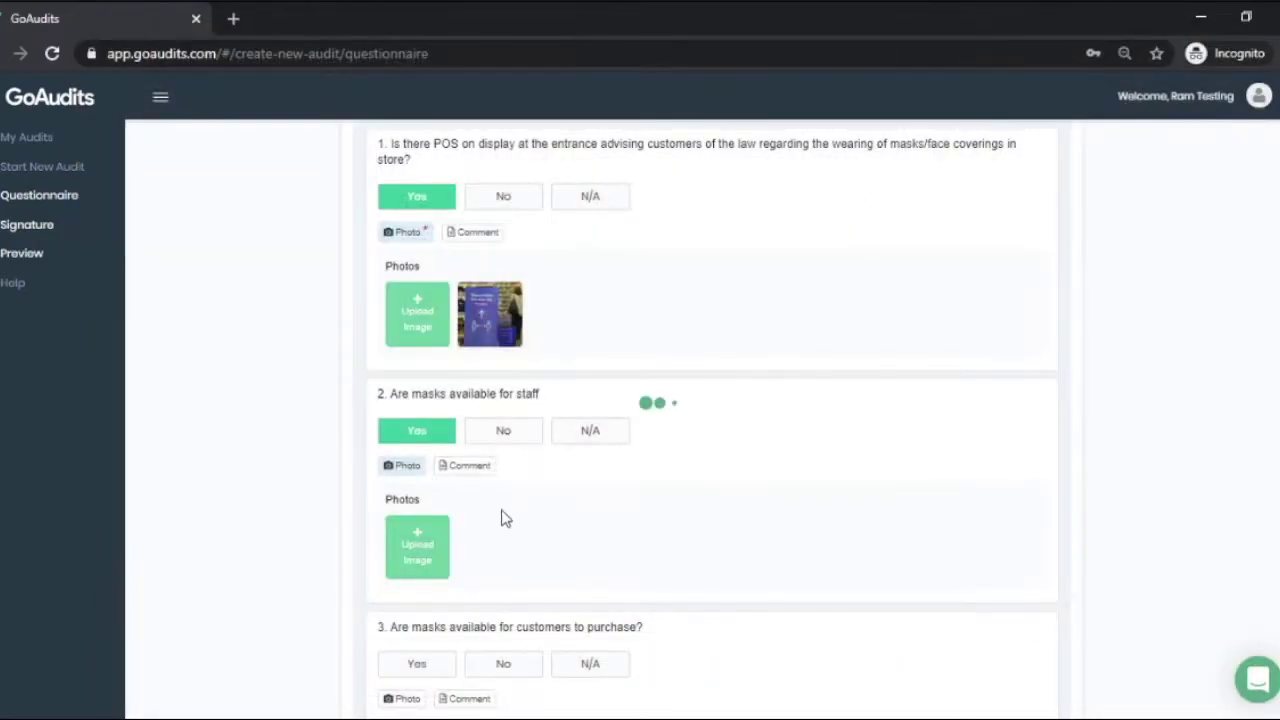
click(417, 525)
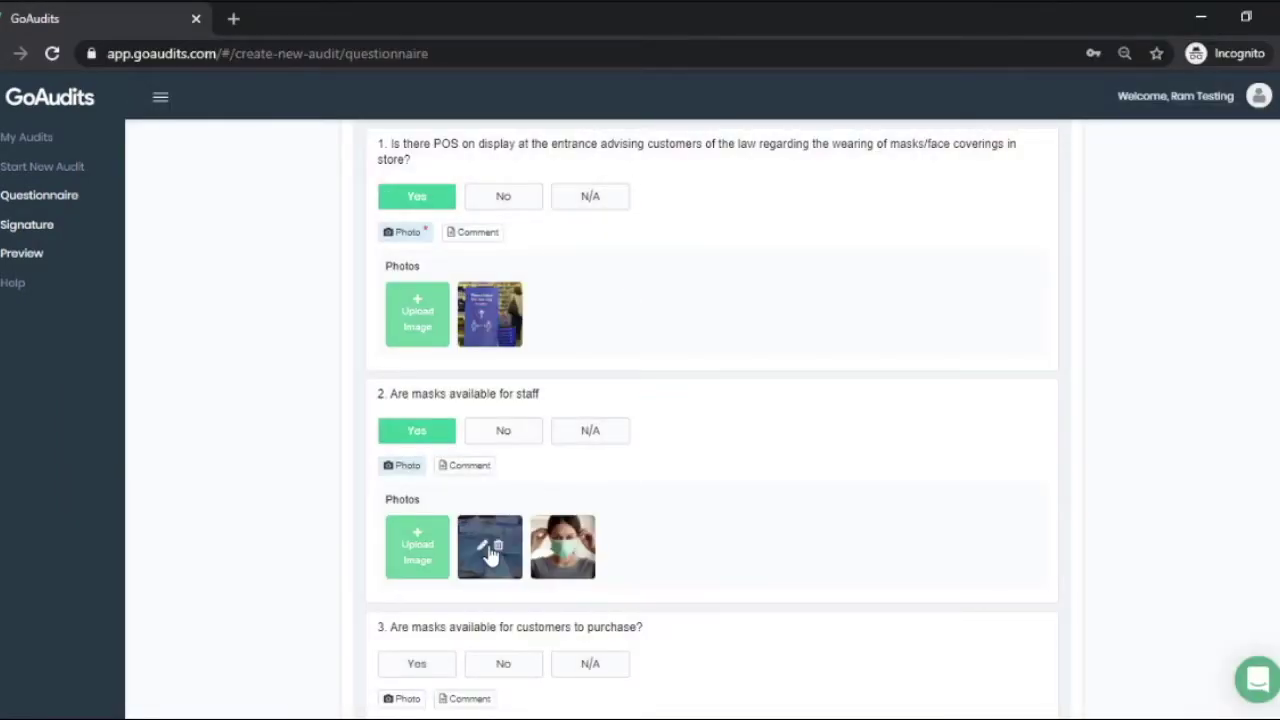
click(490, 545)
mouse_move(644, 253)
mouse_down()
mouse_move(775, 262)
mouse_move(668, 252)
mouse_up()
click(590, 655)
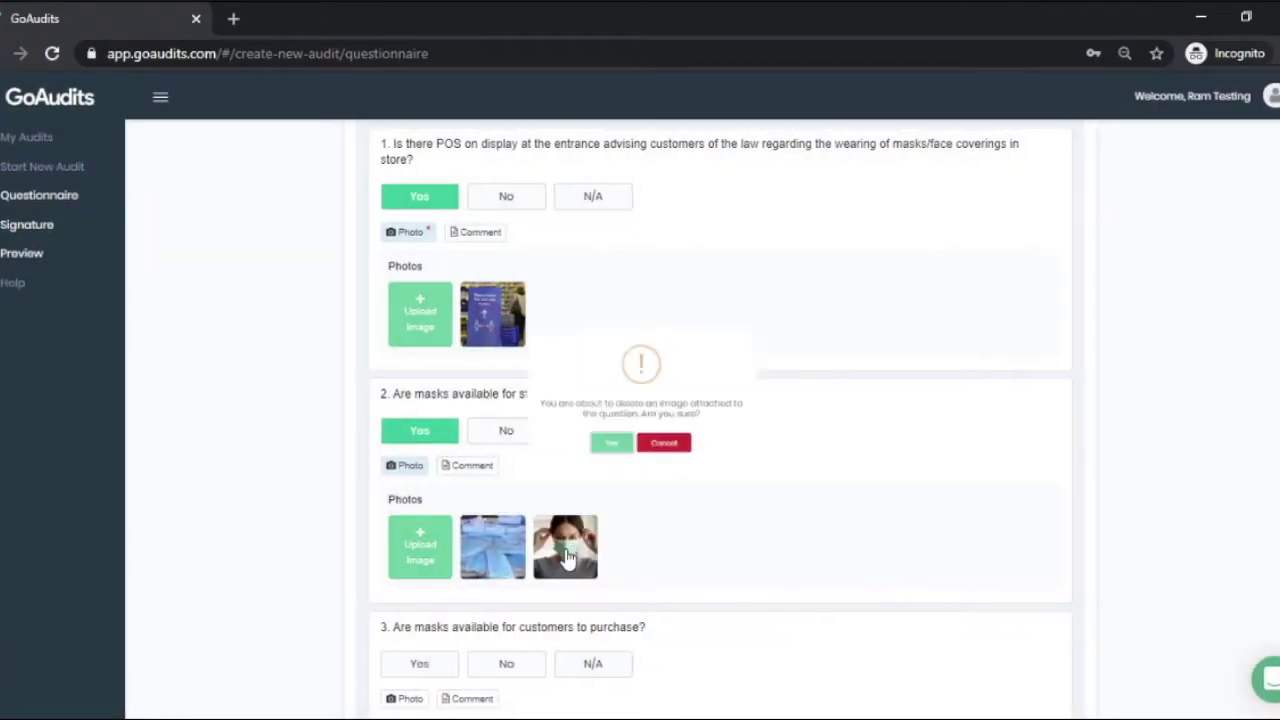
Circle the face mask in red on the attached photo of the woman and save the annotation.
click(490, 545)
mouse_move(632, 294)
mouse_down()
mouse_move(550, 328)
mouse_move(735, 295)
mouse_up()
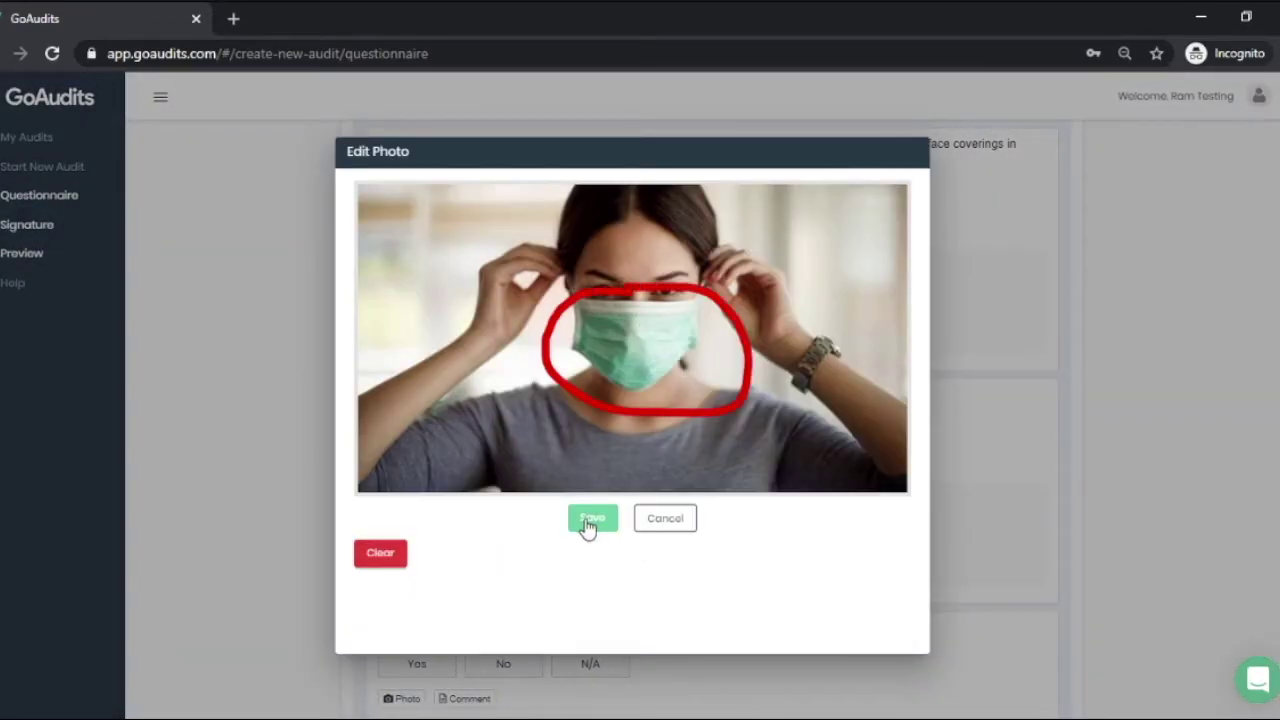
click(588, 520)
Answer Yes to masks being available for customers to purchase and attach OCR-L-MASKS-0422-01-1.jpg.
scroll(684, 470, down, 2)
click(416, 467)
click(403, 503)
click(443, 584)
click(760, 180)
double_click(760, 180)
click(423, 443)
click(400, 477)
click(423, 563)
double_click(410, 175)
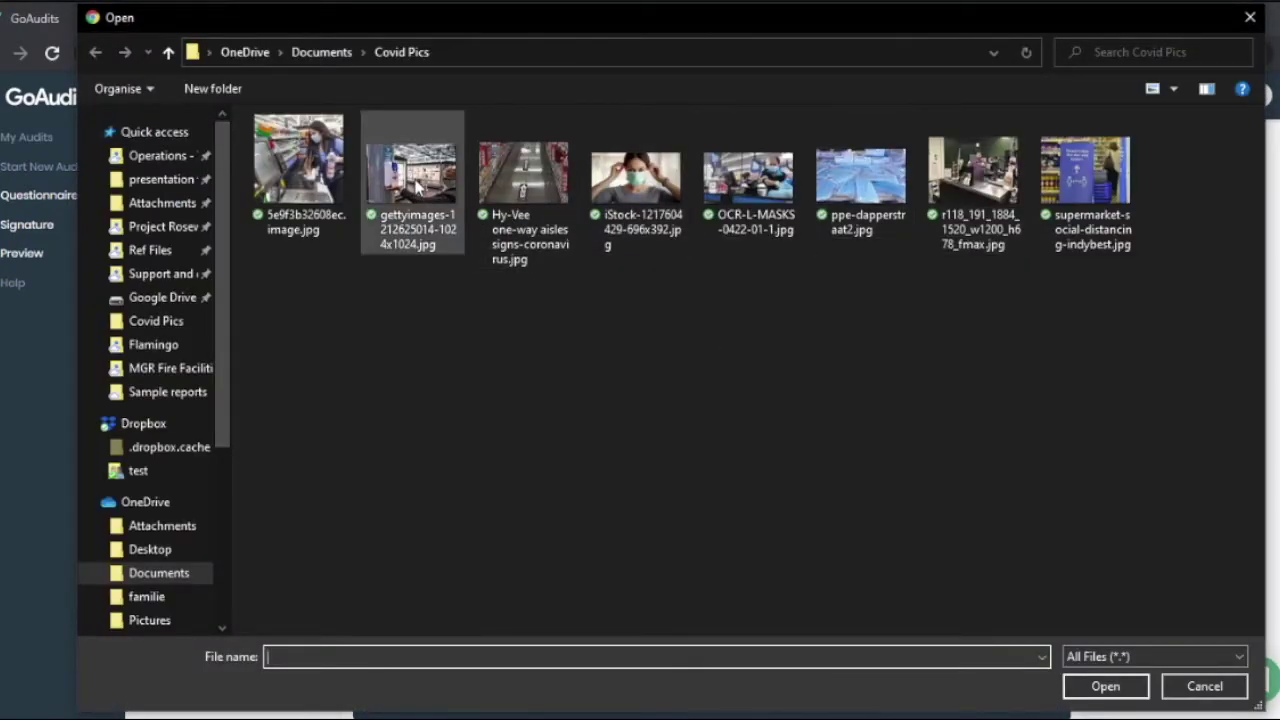
In The Customer Journey, answer No for the entrance hand sanitizer station and Yes for sanitizing baskets and trollies.
scroll(700, 380, down, 5)
scroll(674, 382, up, 8)
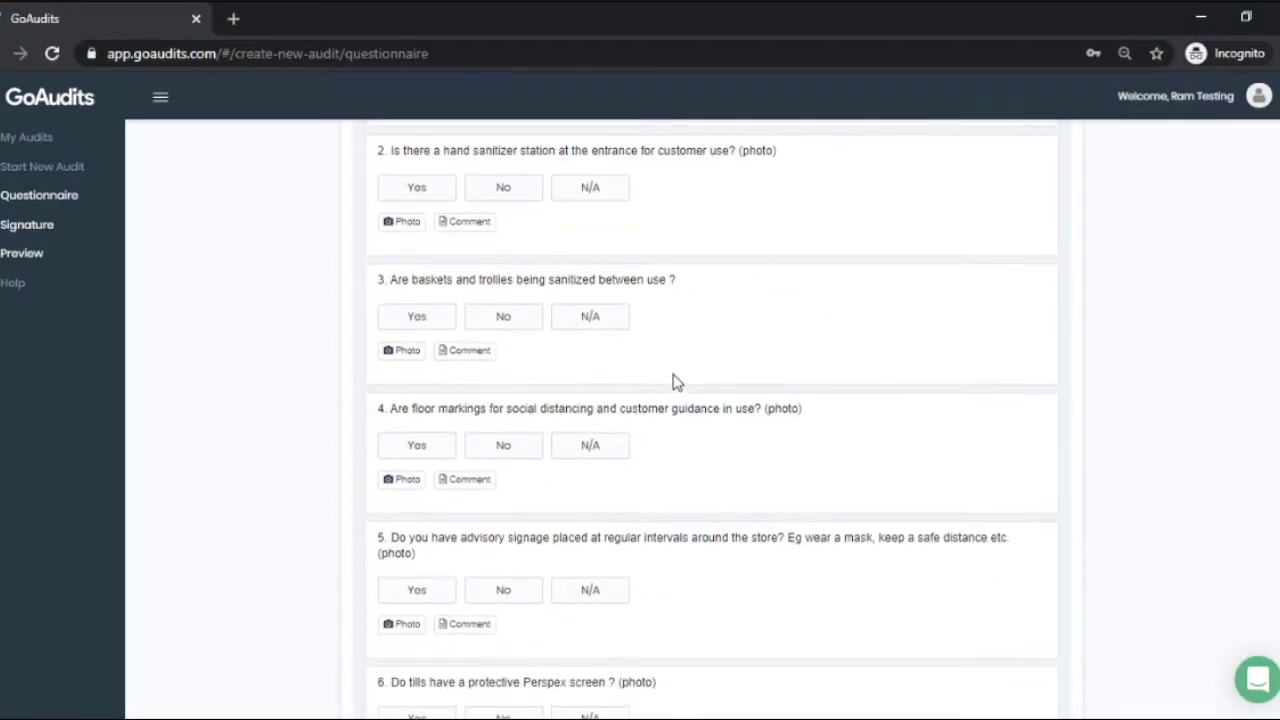
scroll(491, 494, down, 2)
click(506, 386)
click(417, 517)
Answer Yes to floor markings for social distancing and attach the photo Hy-Vee one-way aisles signs-coronavirus.jpg.
scroll(417, 517, down, 3)
click(414, 360)
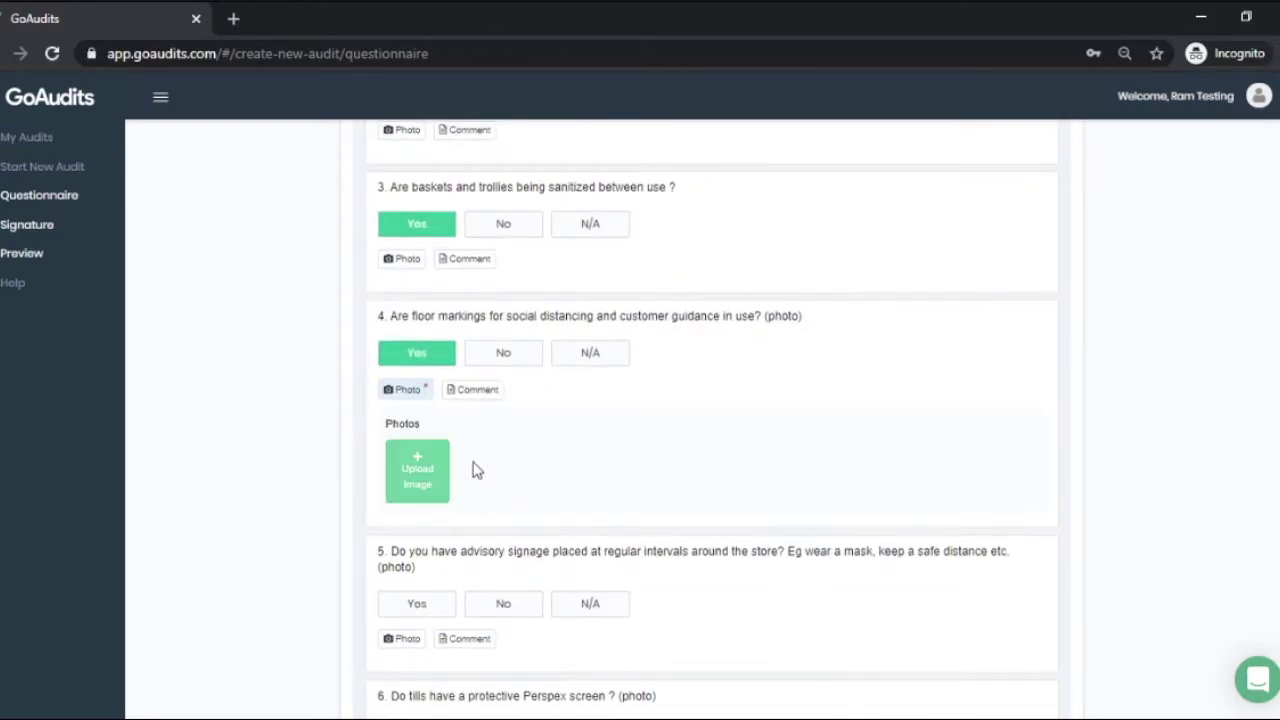
click(417, 470)
double_click(529, 187)
Answer Yes to the advisory signage question, and draw a freehand annotation on the floor markings photo and save it.
scroll(478, 432, down, 2)
click(416, 406)
click(488, 273)
mouse_move(620, 297)
mouse_down()
mouse_move(591, 391)
mouse_move(655, 300)
mouse_up()
click(584, 627)
Answer Yes to tills having a protective Perspex screen and attach r118_191_1884_1520_w1200_h678_fmax.jpg.
scroll(463, 429, down, 1)
click(417, 357)
scroll(457, 380, down, 1)
click(445, 375)
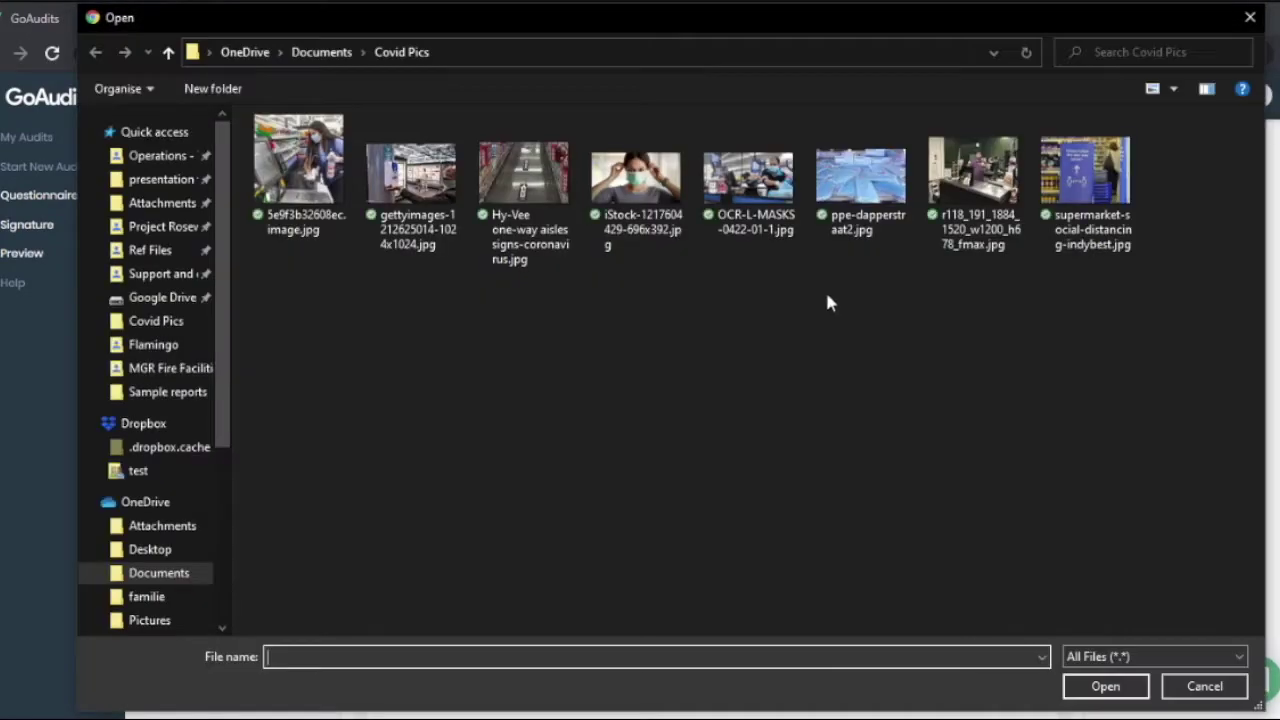
double_click(976, 165)
Circle the protective screen area around the cashier in red on the till photo and save the annotation.
click(497, 365)
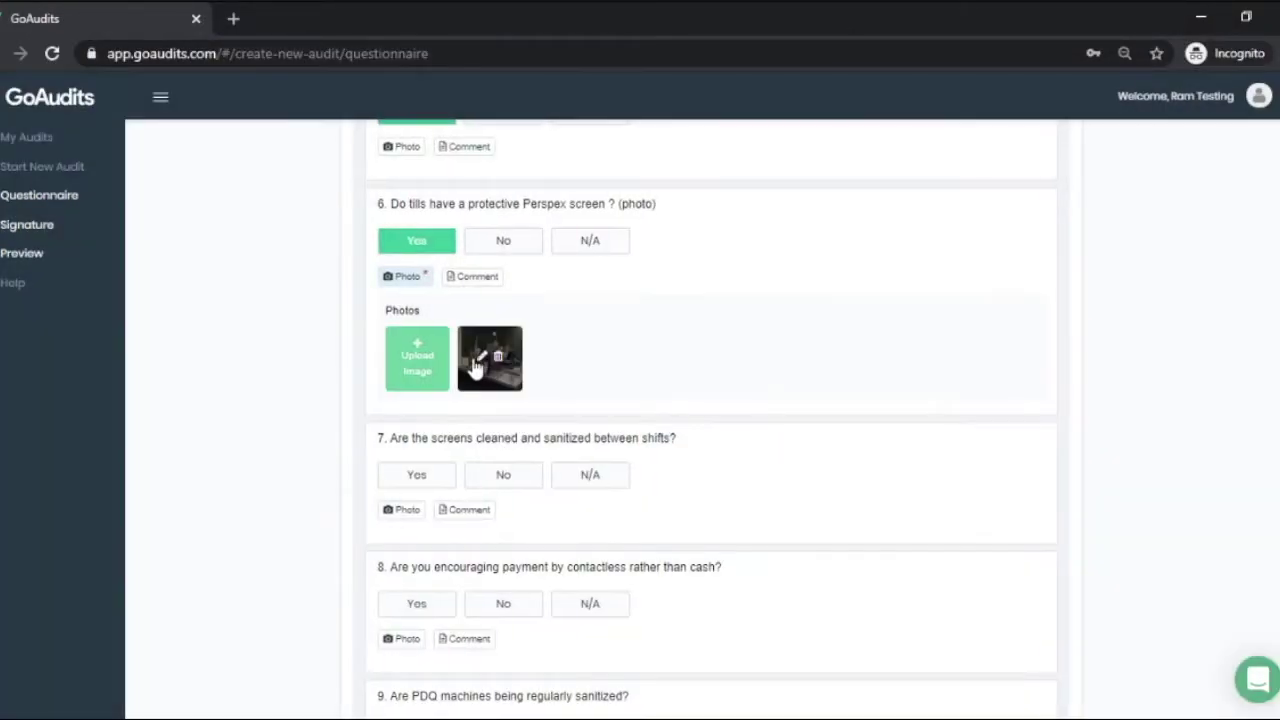
click(490, 360)
mouse_move(560, 220)
mouse_down()
mouse_move(605, 545)
mouse_move(548, 206)
mouse_up()
scroll(620, 610, down, 2)
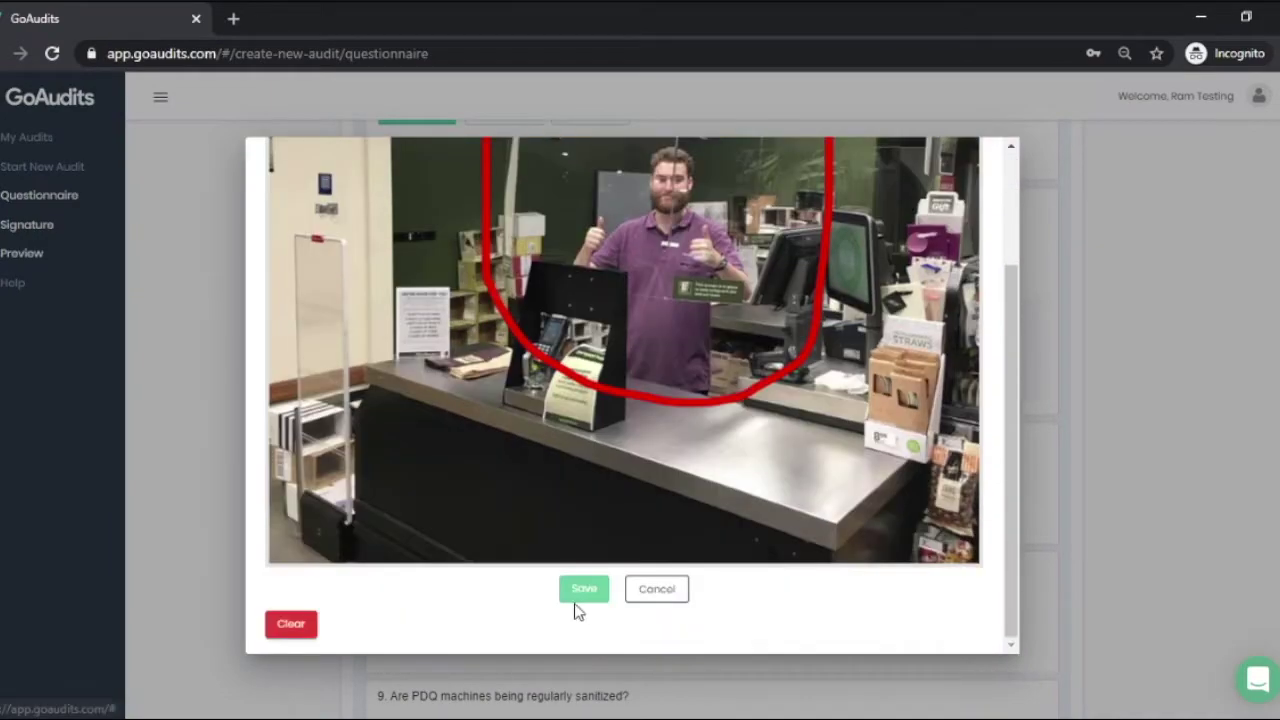
click(584, 596)
Answer Yes for cleaning screens between shifts, No for encouraging contactless payment and Yes for sanitizing PDQ machines.
click(417, 382)
scroll(497, 366, down, 2)
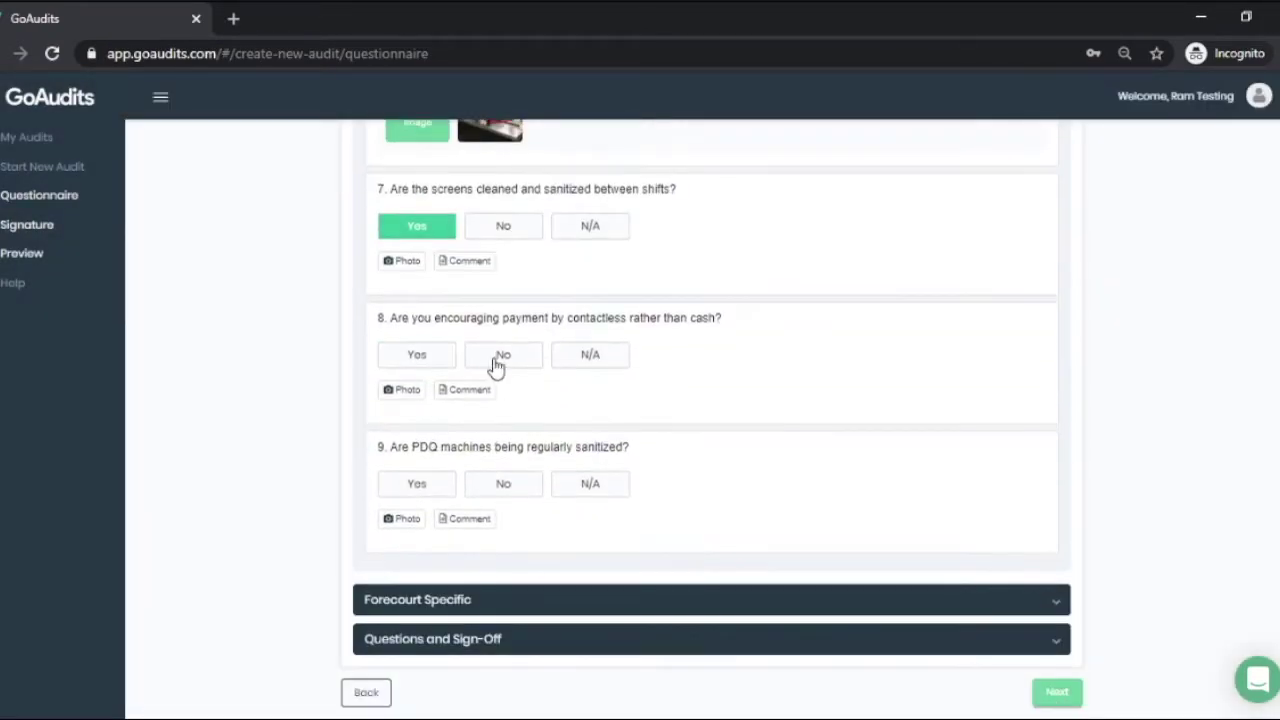
click(499, 360)
click(412, 486)
Answer No to being a forecourt and Yes to the sign-off question about the audit being completed correctly.
click(403, 603)
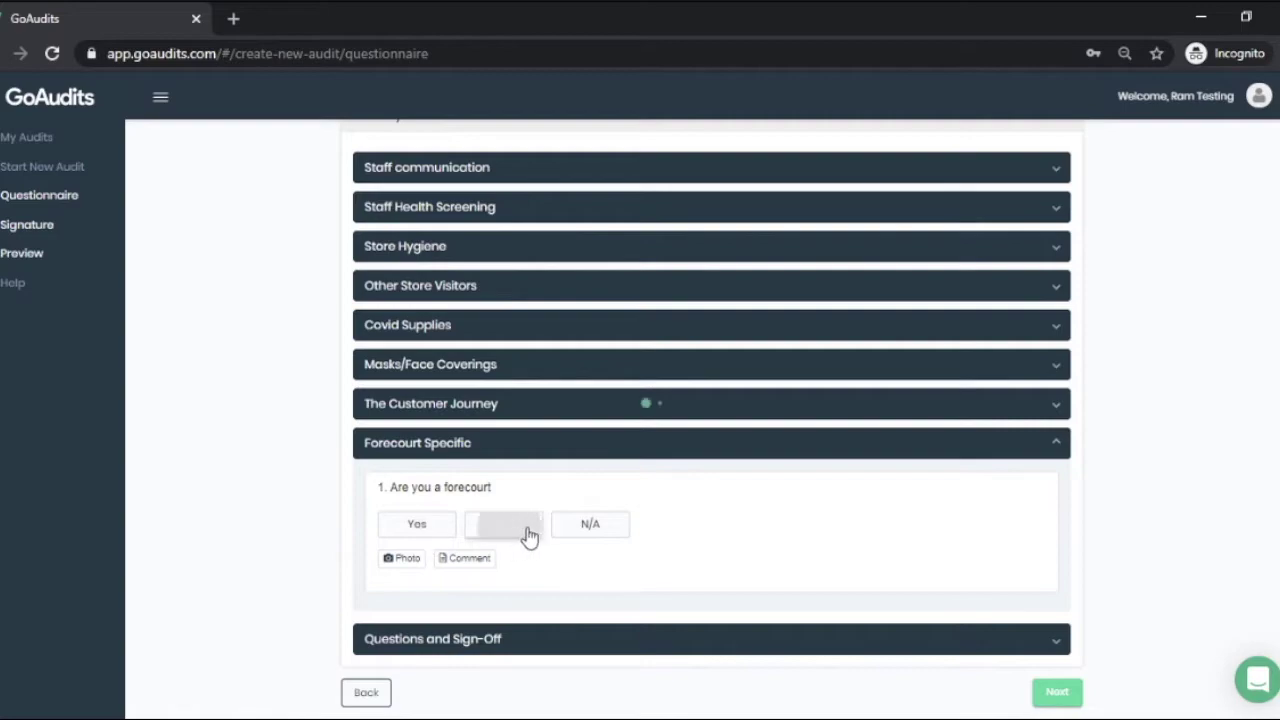
click(525, 533)
click(436, 578)
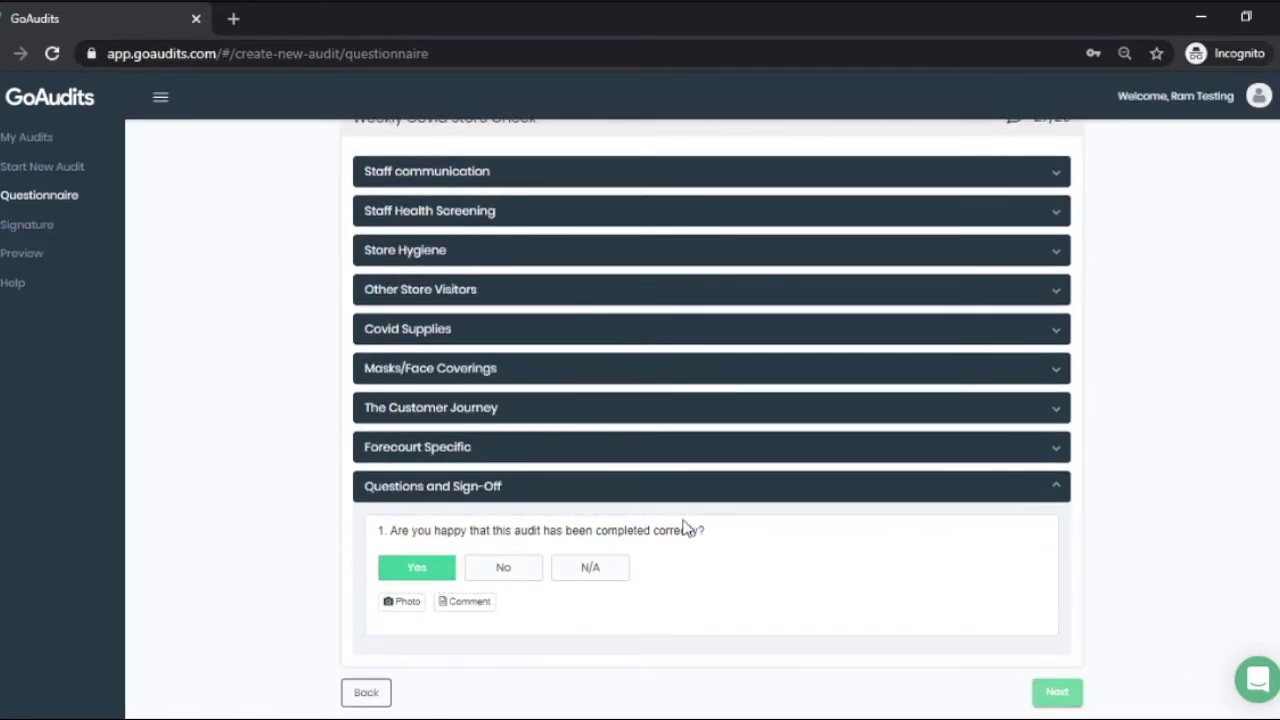
Enter the audit summary "Overall the store is following the guidelines.", draw the auditor's signature and proceed to the preview.
click(1051, 691)
click(482, 207)
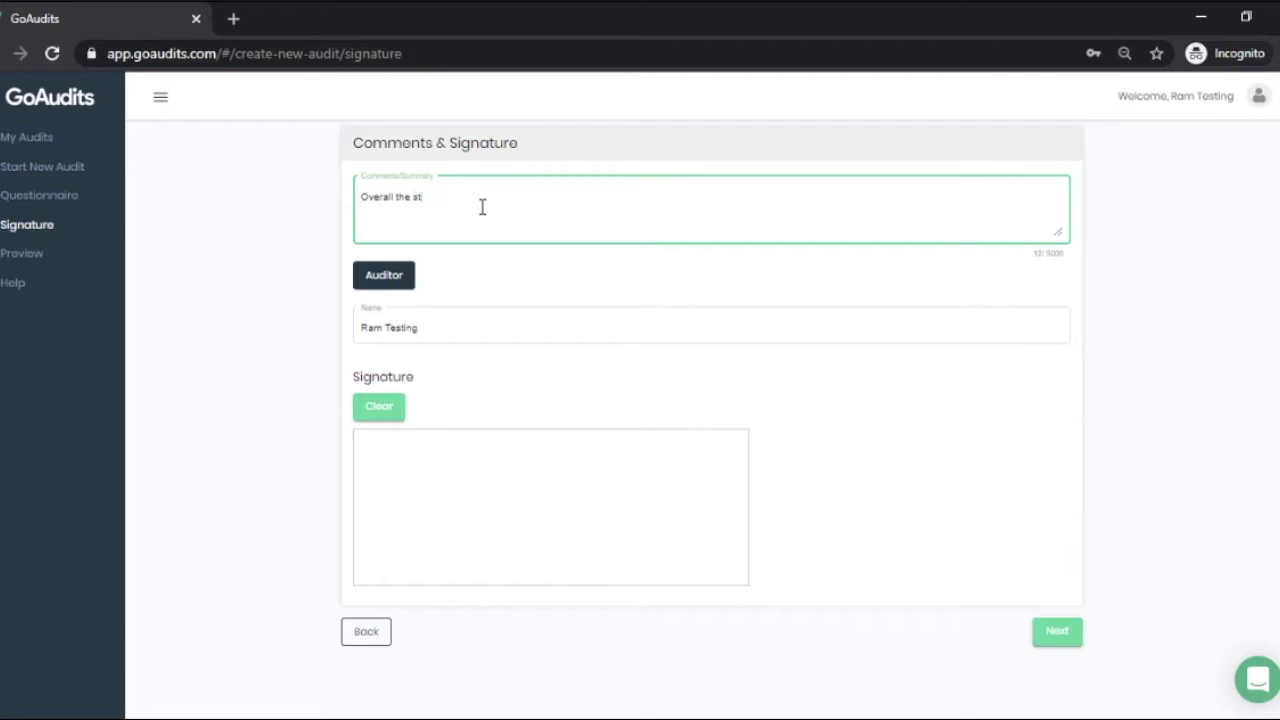
text(Overall the store is following the guidelines.)
mouse_move(461, 531)
mouse_down()
mouse_move(466, 486)
mouse_move(726, 507)
mouse_up()
click(1056, 640)
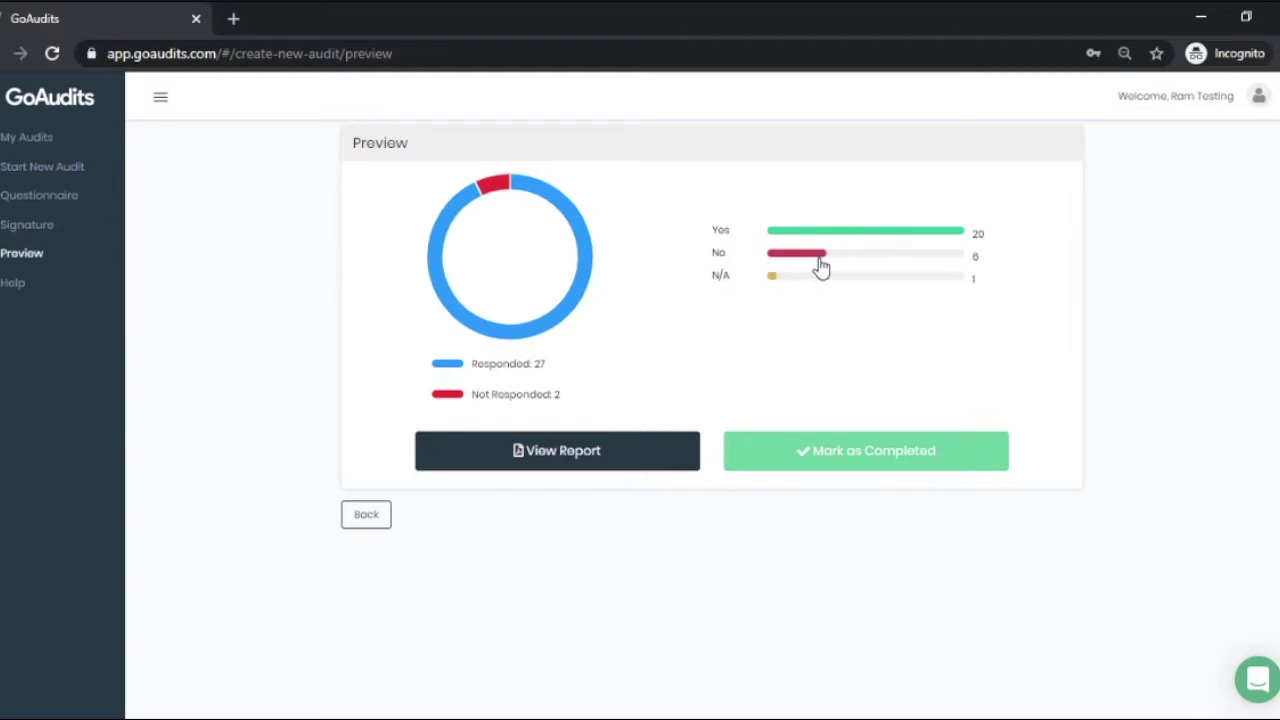
Answer Yes to the two unanswered Covid Supplies questions on backup PPE supplies and PPE fitness, and return to the preview.
click(518, 400)
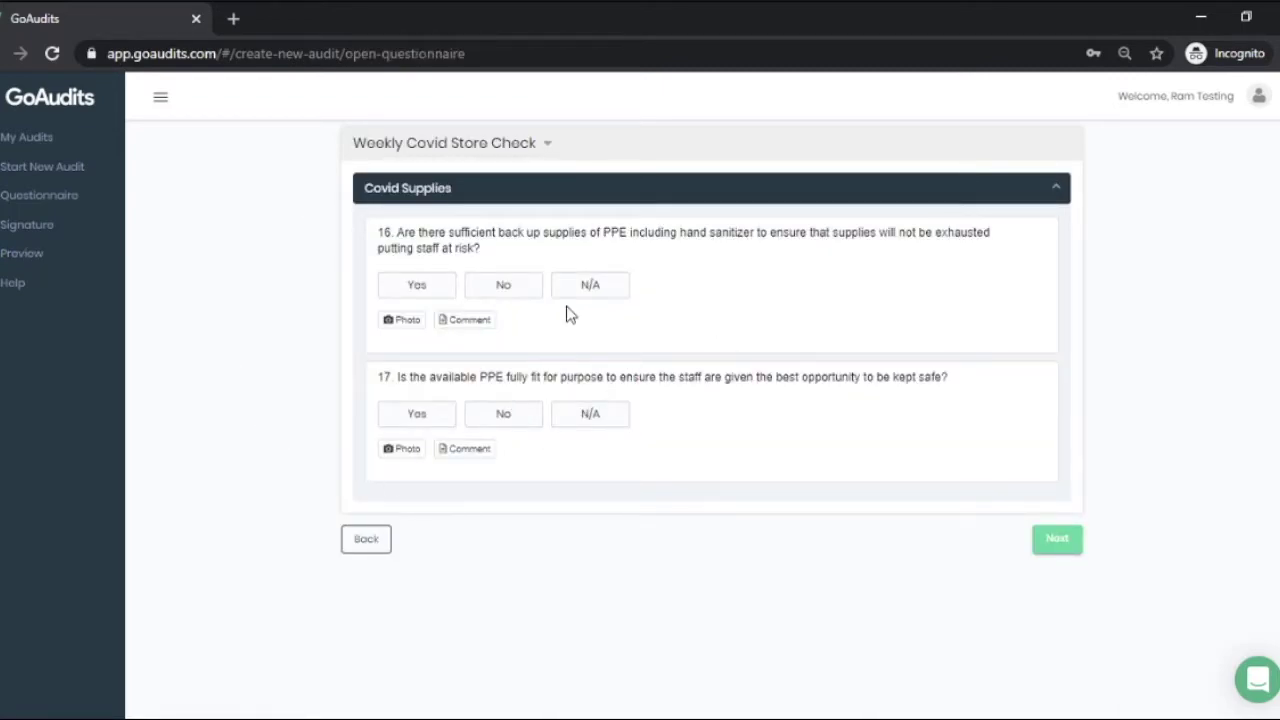
click(422, 290)
click(411, 418)
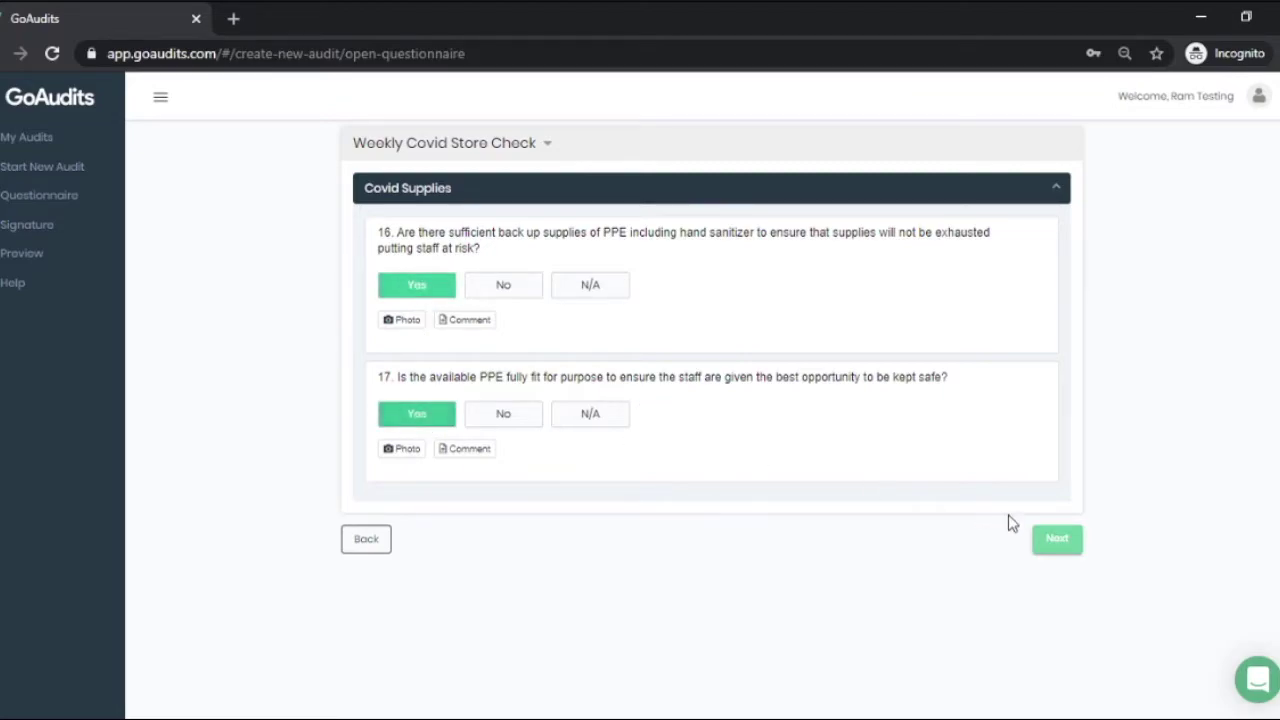
click(1063, 550)
click(1058, 632)
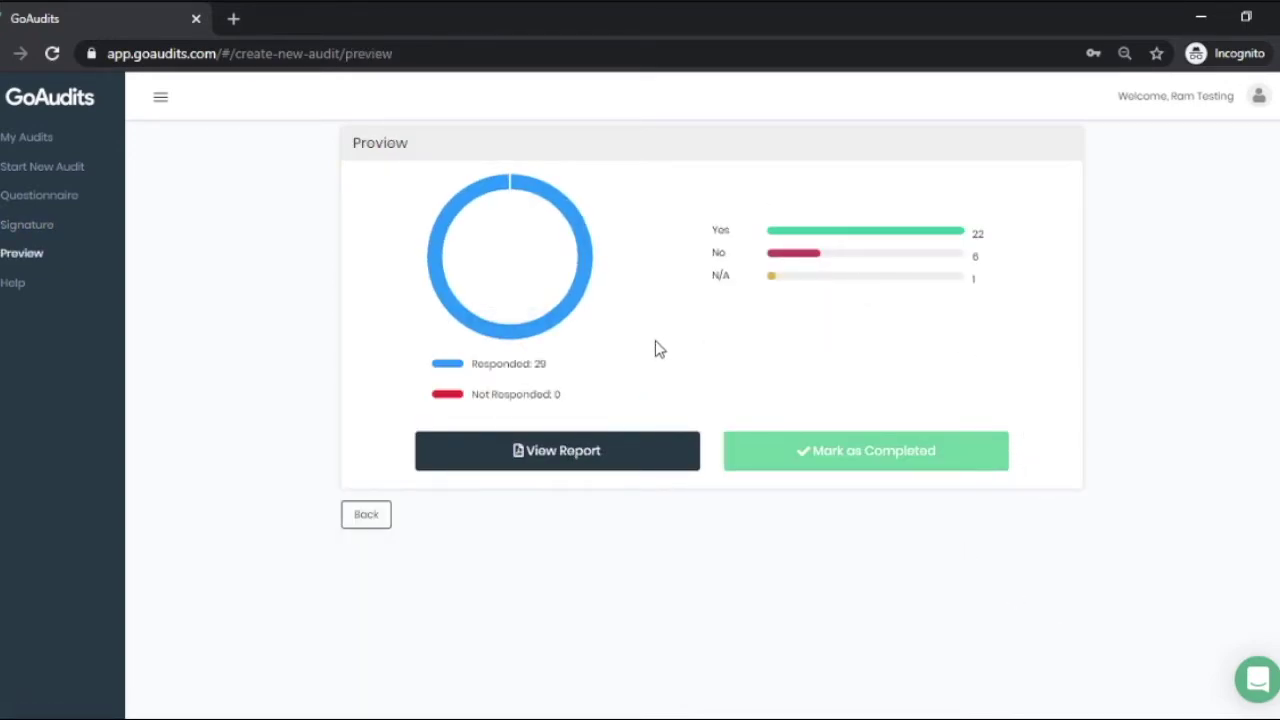
Open the audit's PDF report and examine its score, history, section responses, annotated photos and declaration, then close it.
click(556, 458)
click(14, 703)
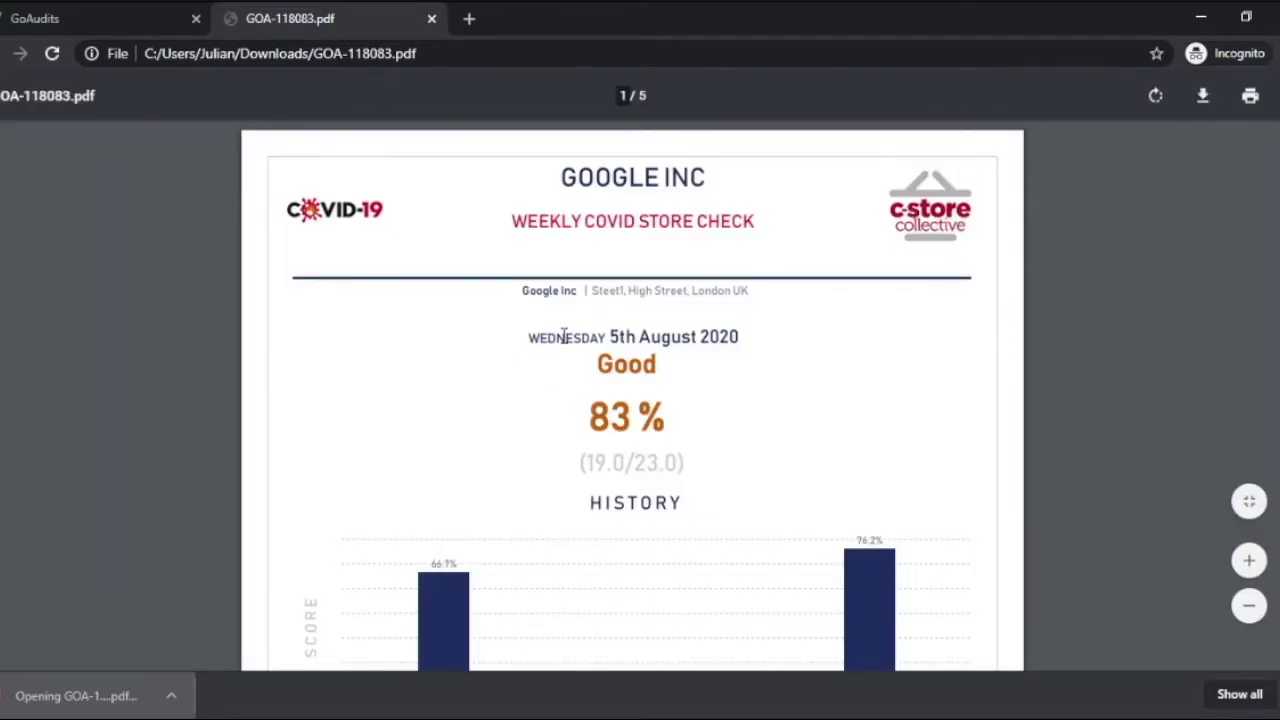
scroll(770, 333, down, 2)
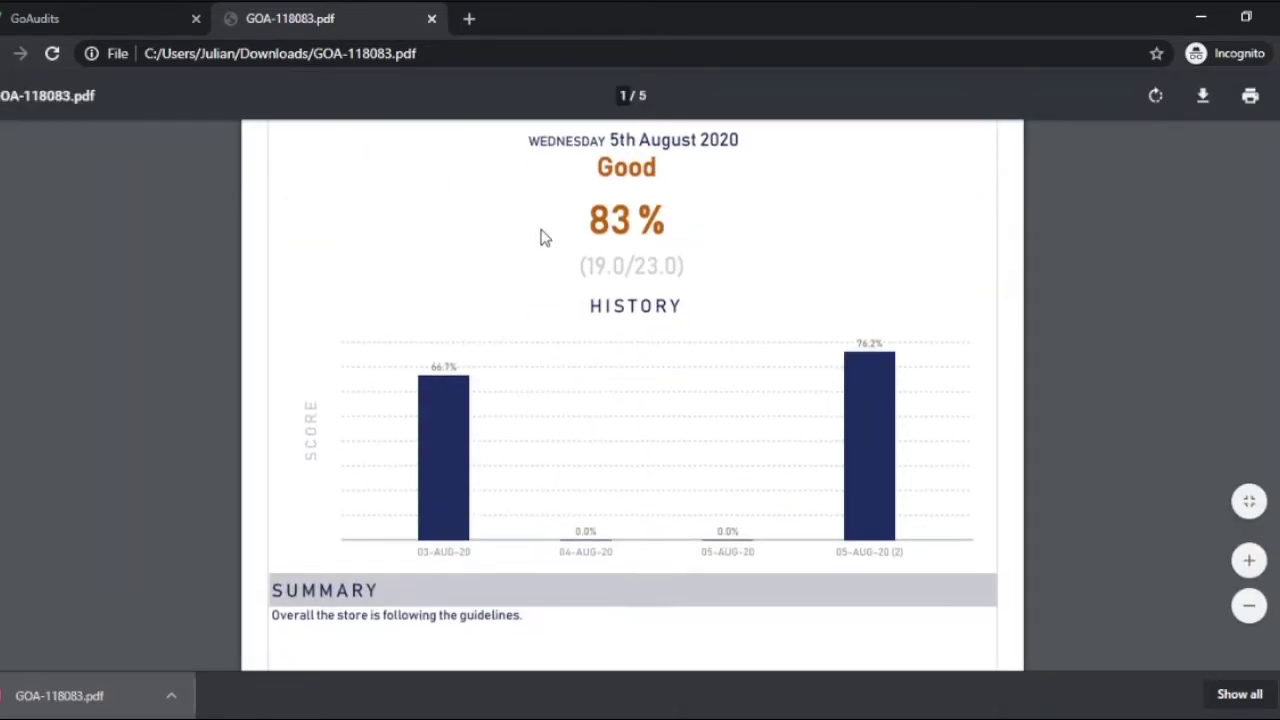
scroll(868, 261, down, 5)
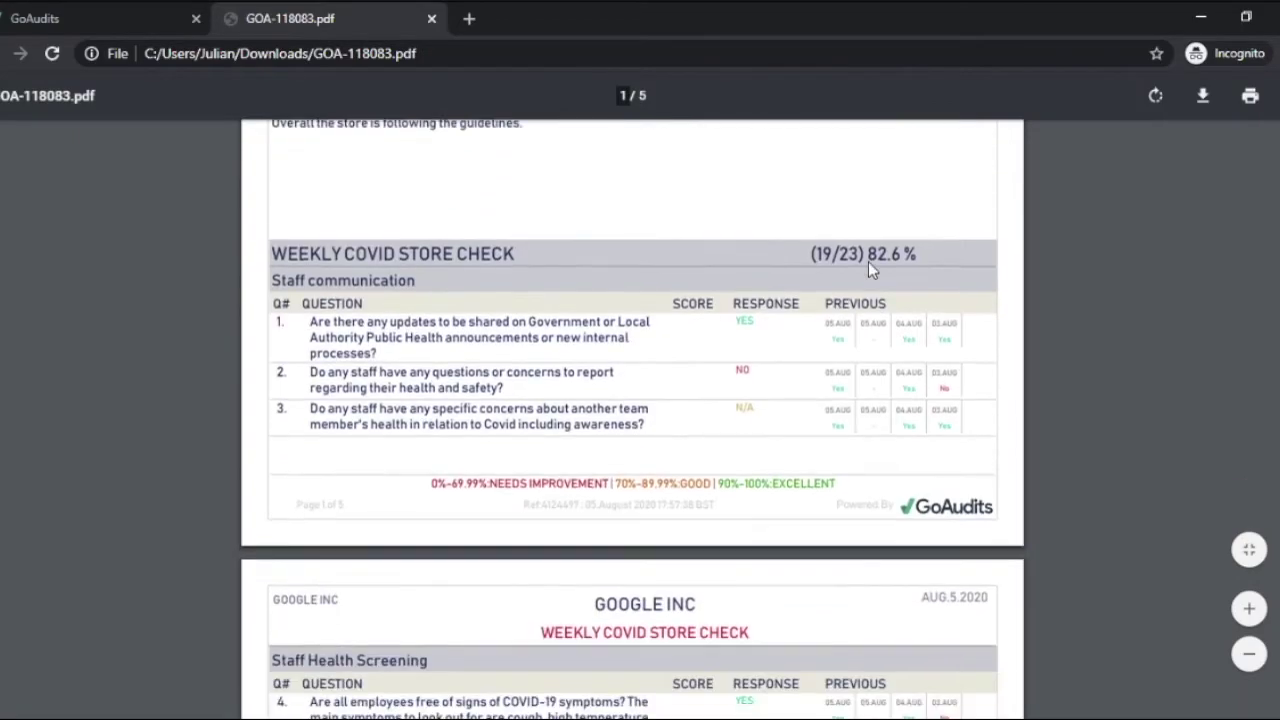
scroll(868, 261, down, 3)
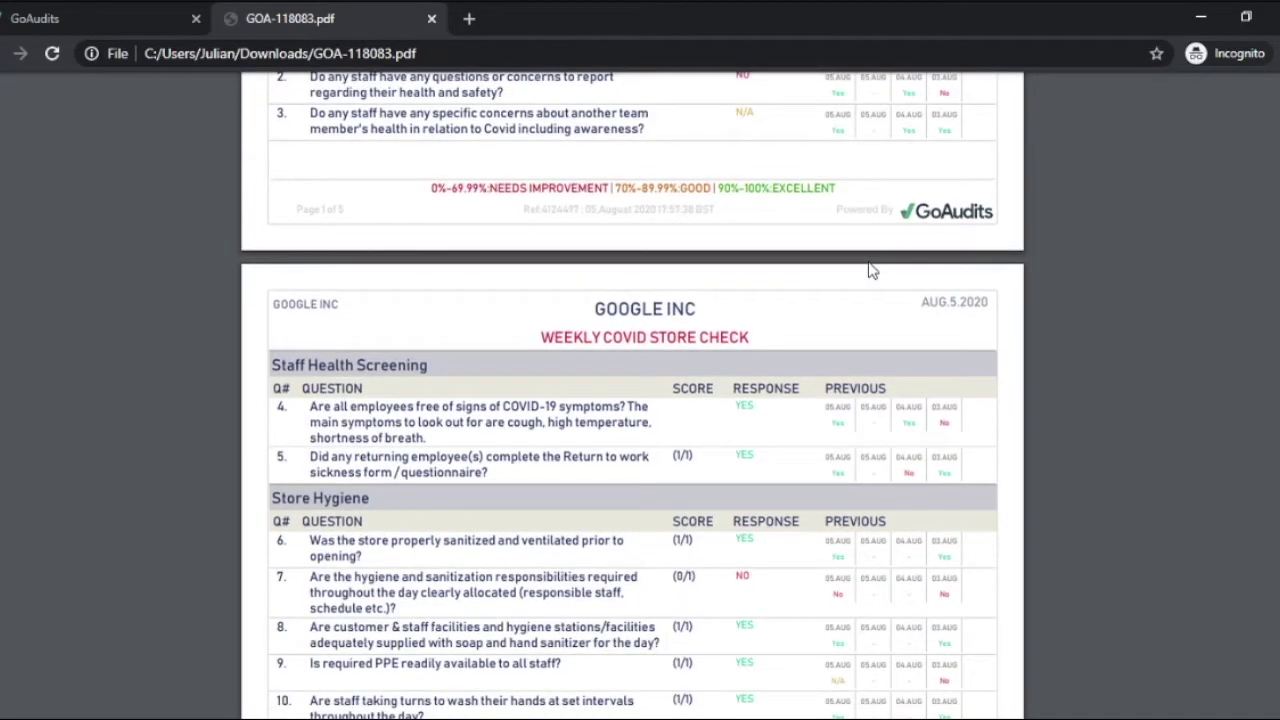
scroll(870, 270, down, 10)
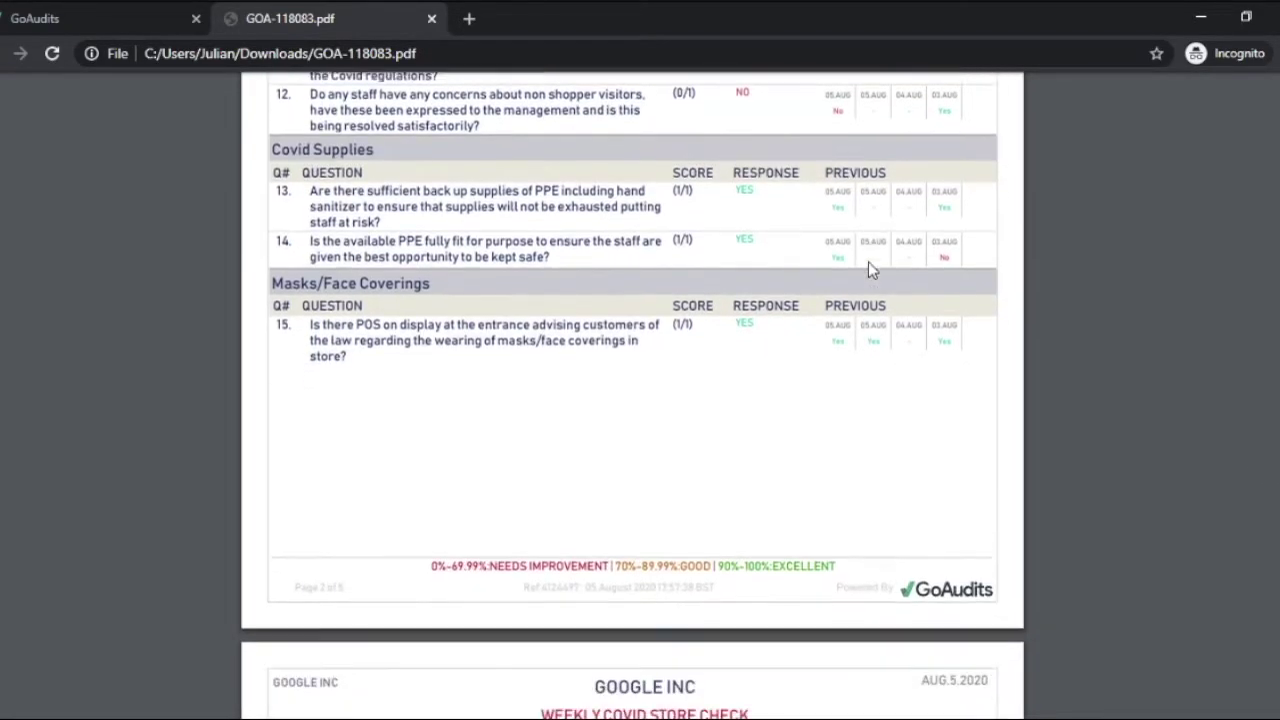
scroll(870, 270, down, 7)
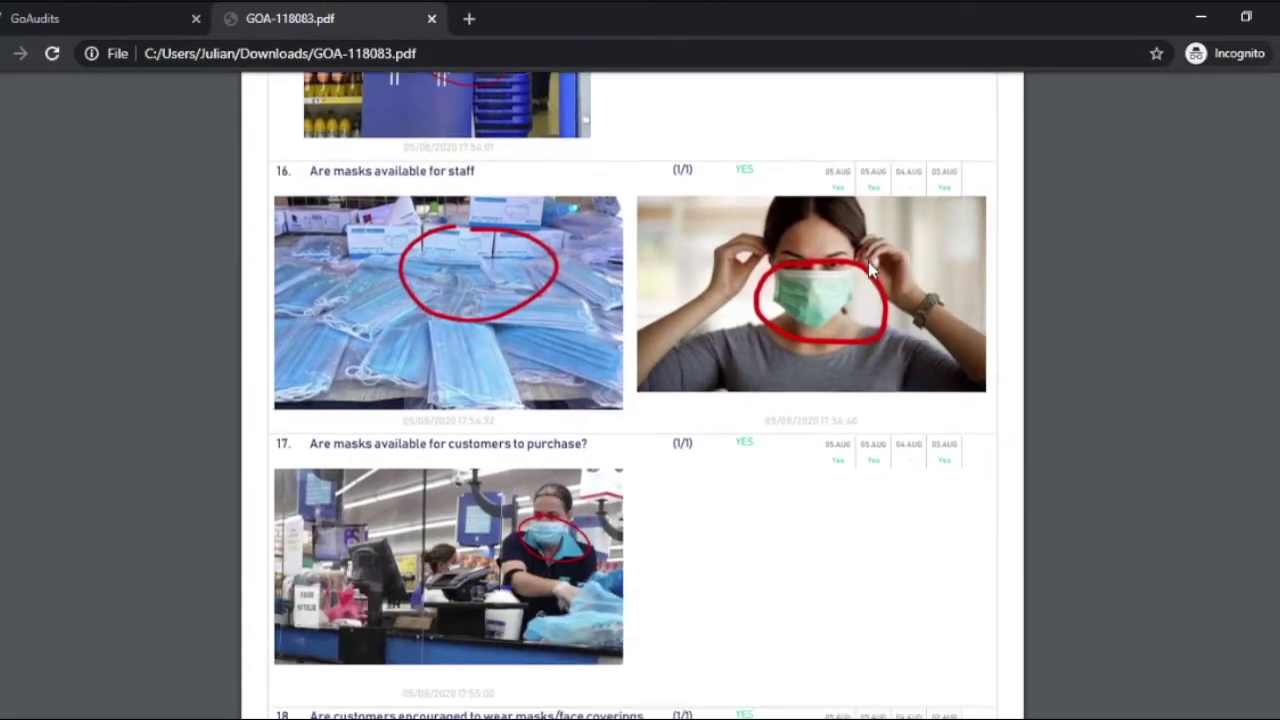
scroll(868, 268, down, 7)
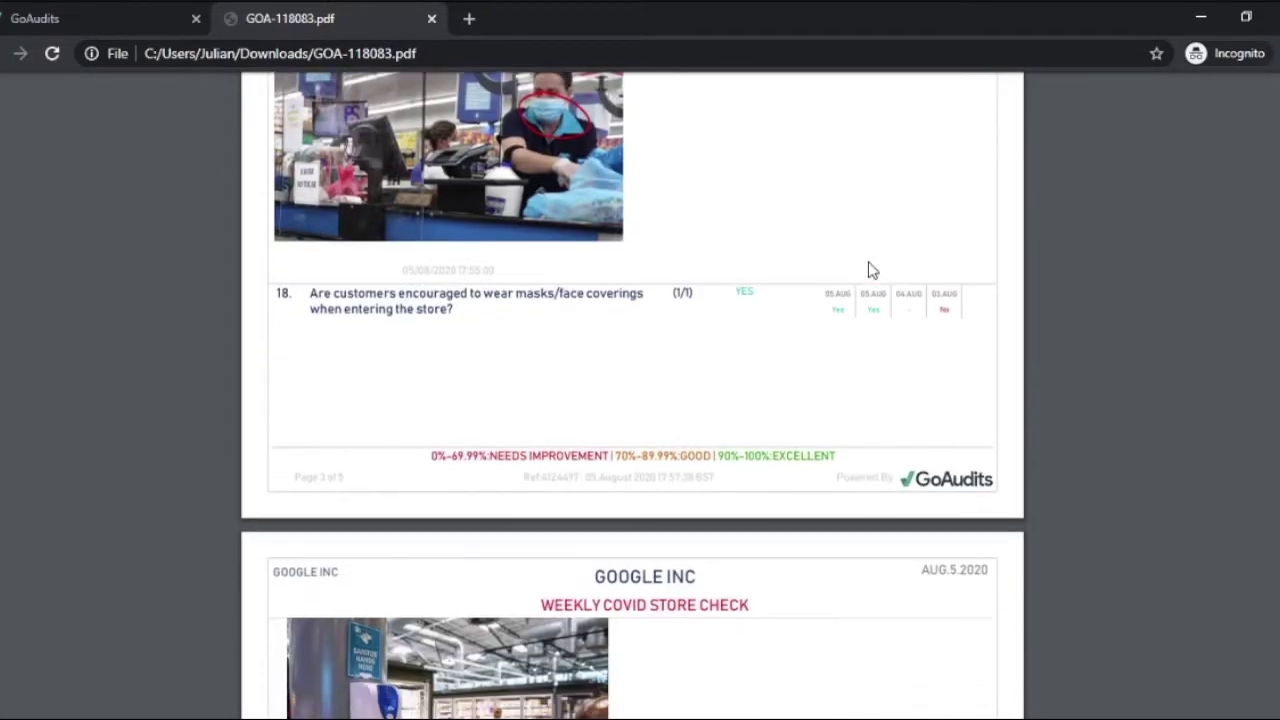
scroll(870, 270, down, 9)
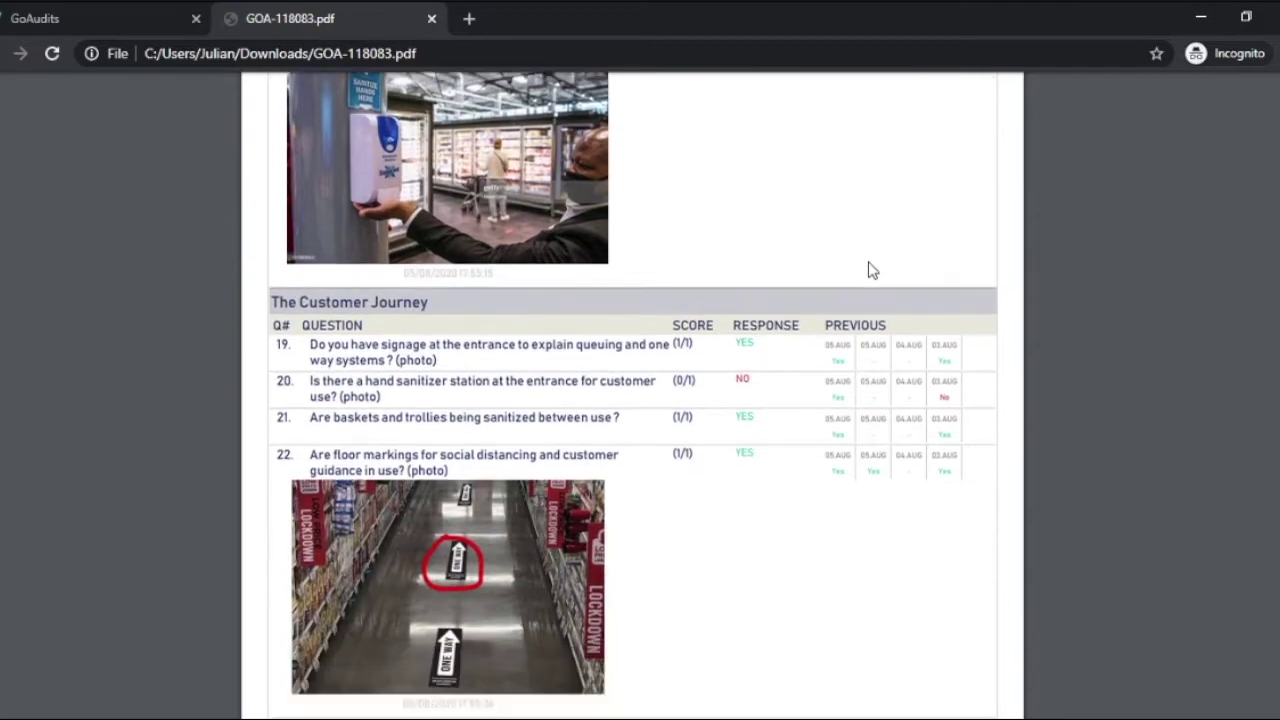
scroll(870, 270, down, 6)
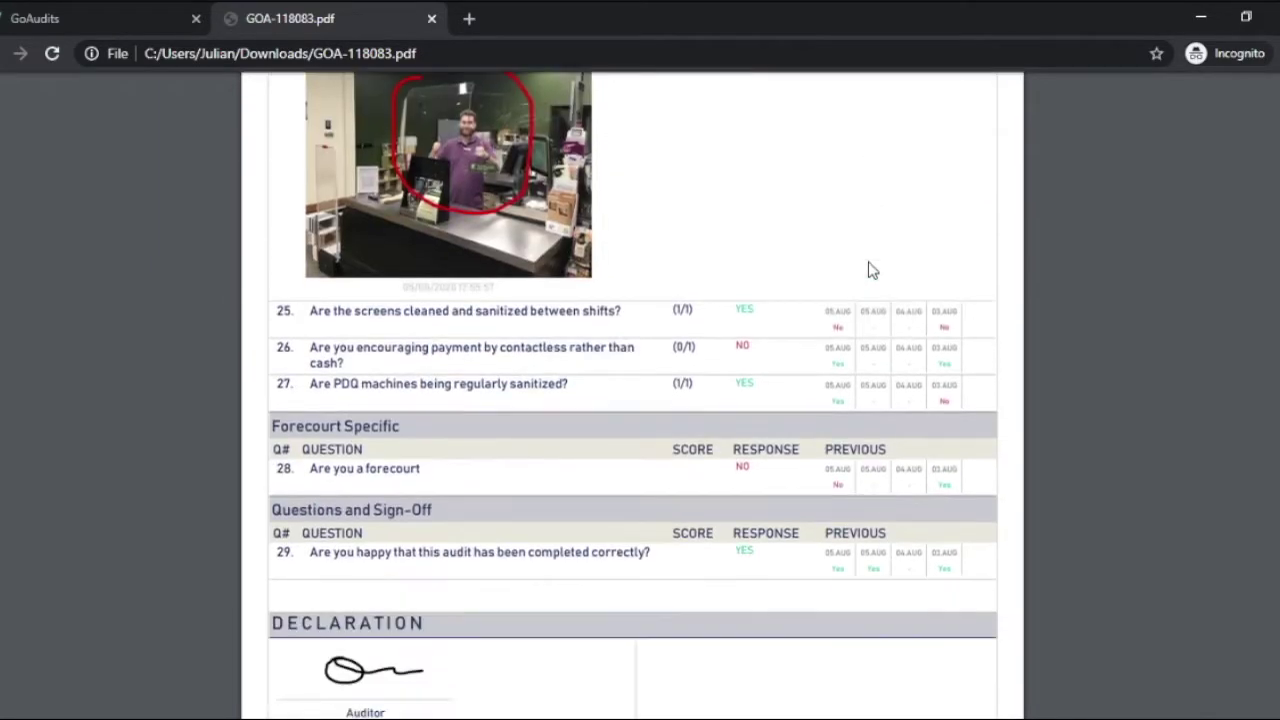
scroll(870, 270, down, 2)
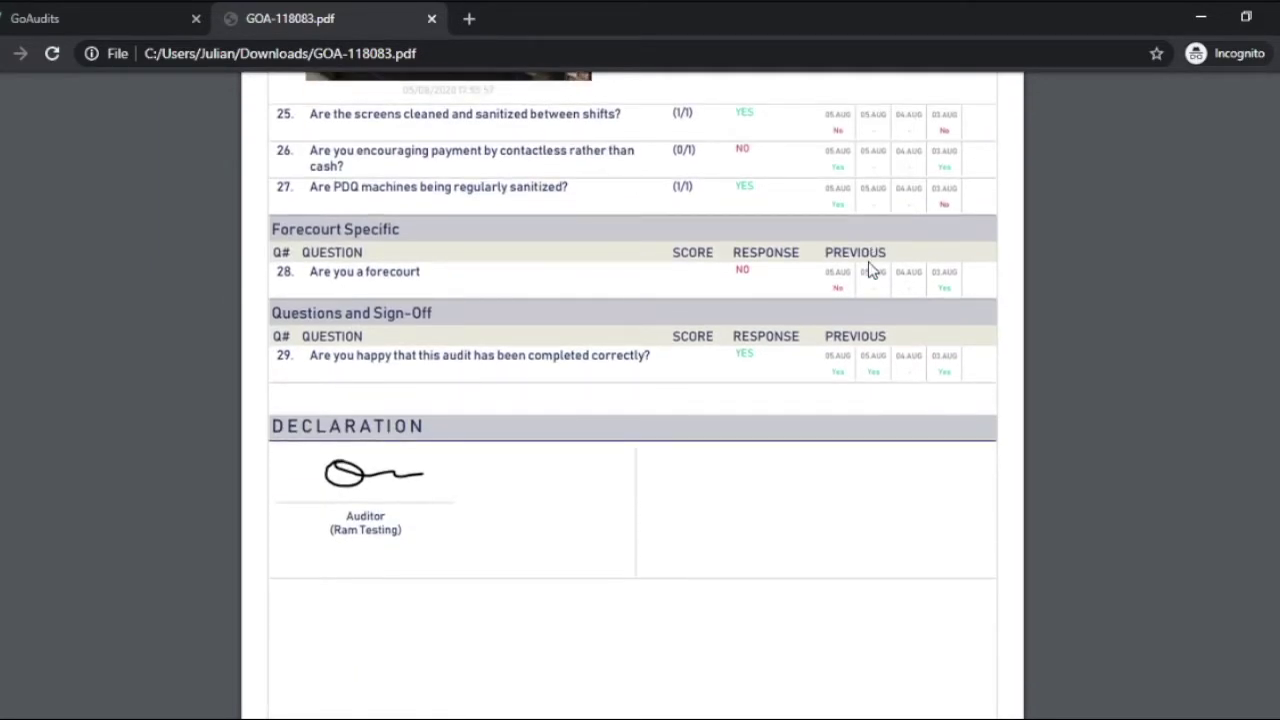
click(431, 20)
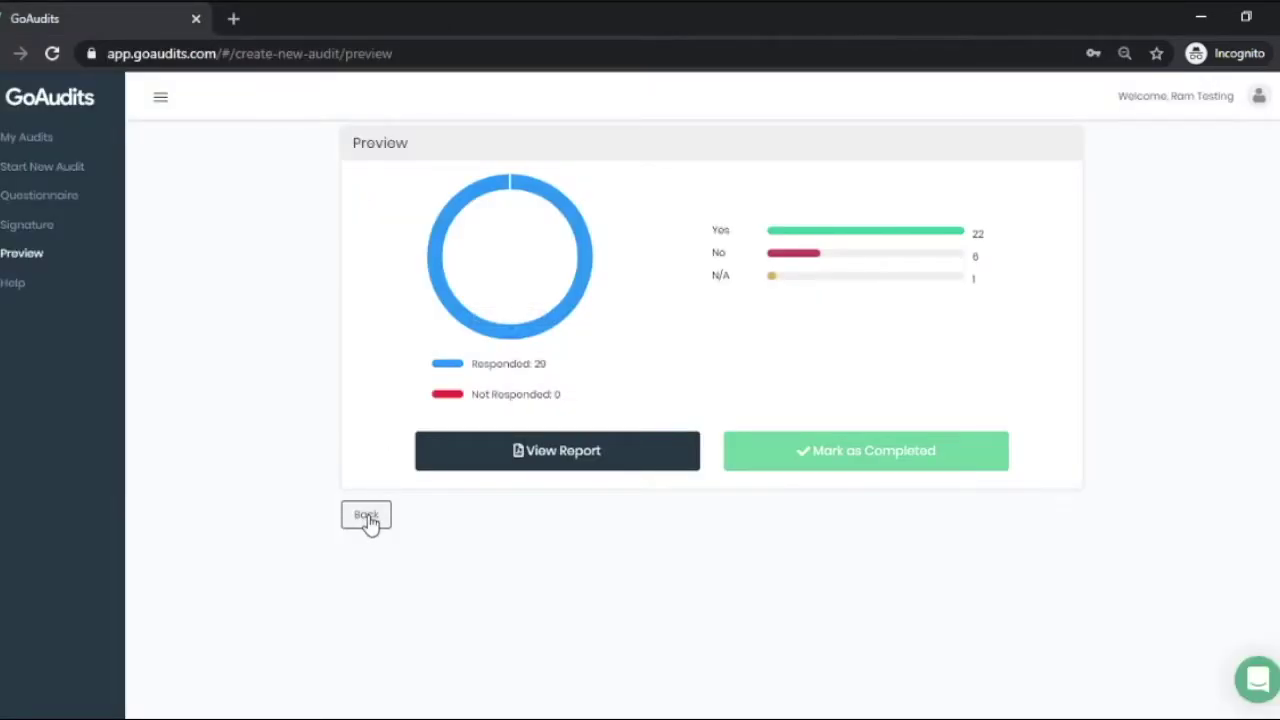
Reopen the questionnaire and change the staff health and safety concerns answer to Yes and the staff hand-washing answer to N/A.
click(55, 198)
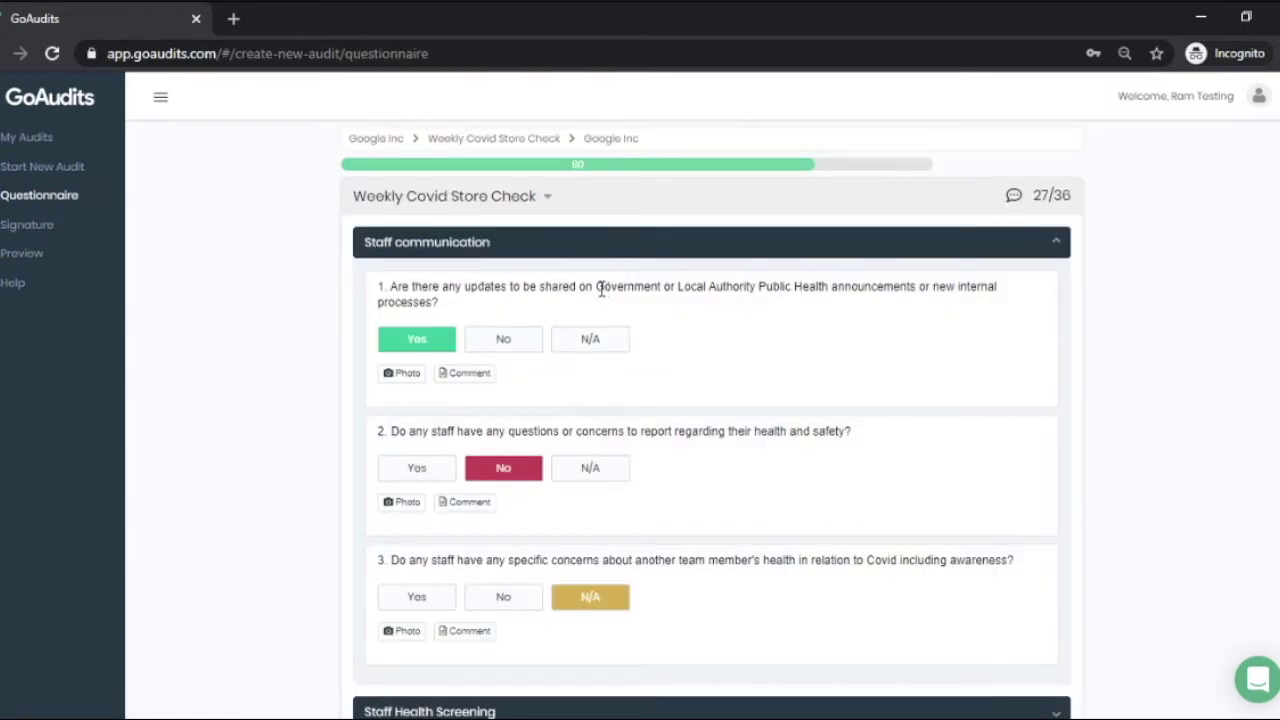
click(417, 470)
scroll(597, 428, down, 5)
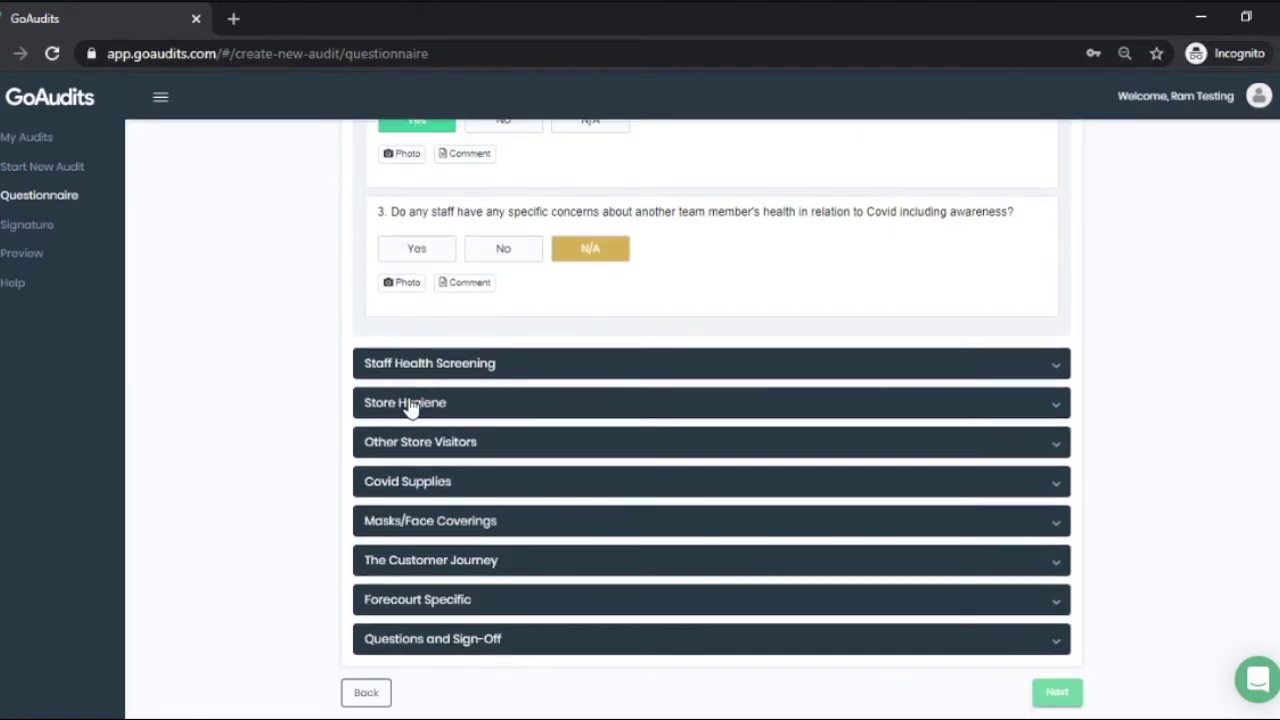
click(545, 410)
click(582, 328)
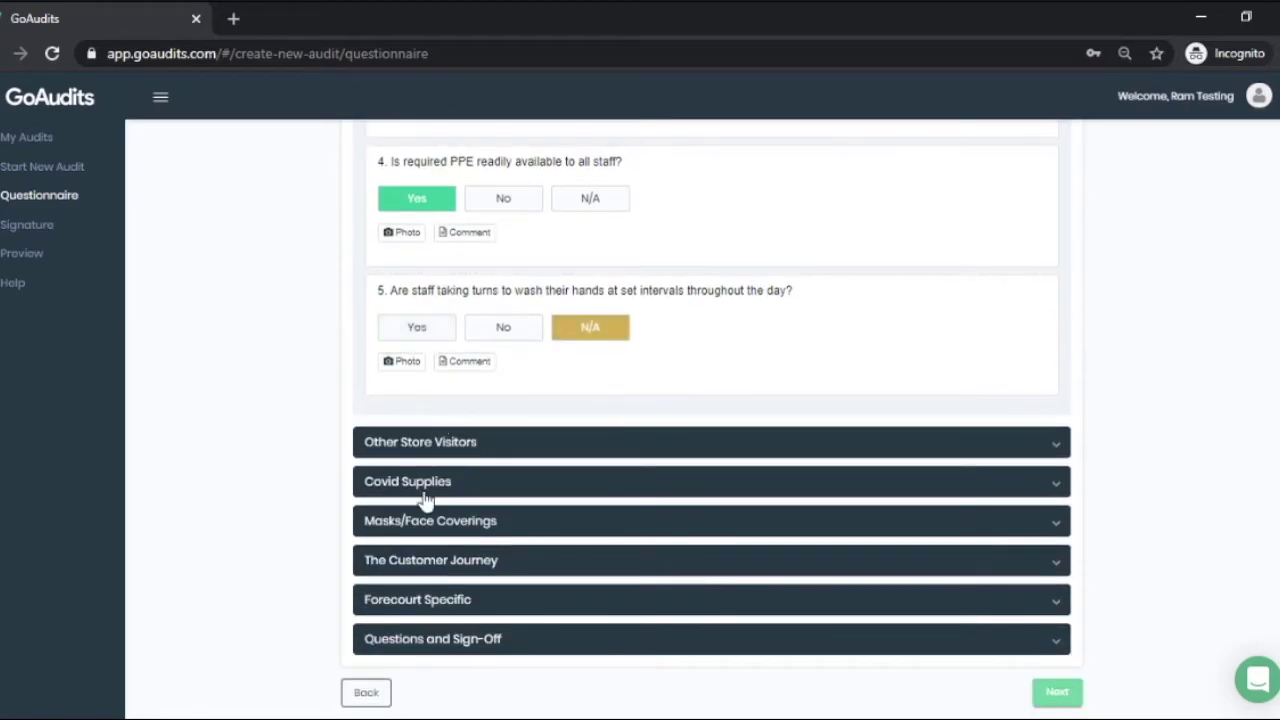
Change the forecourt question's answer to N/A and go through the signature page back to the preview.
click(428, 526)
click(430, 602)
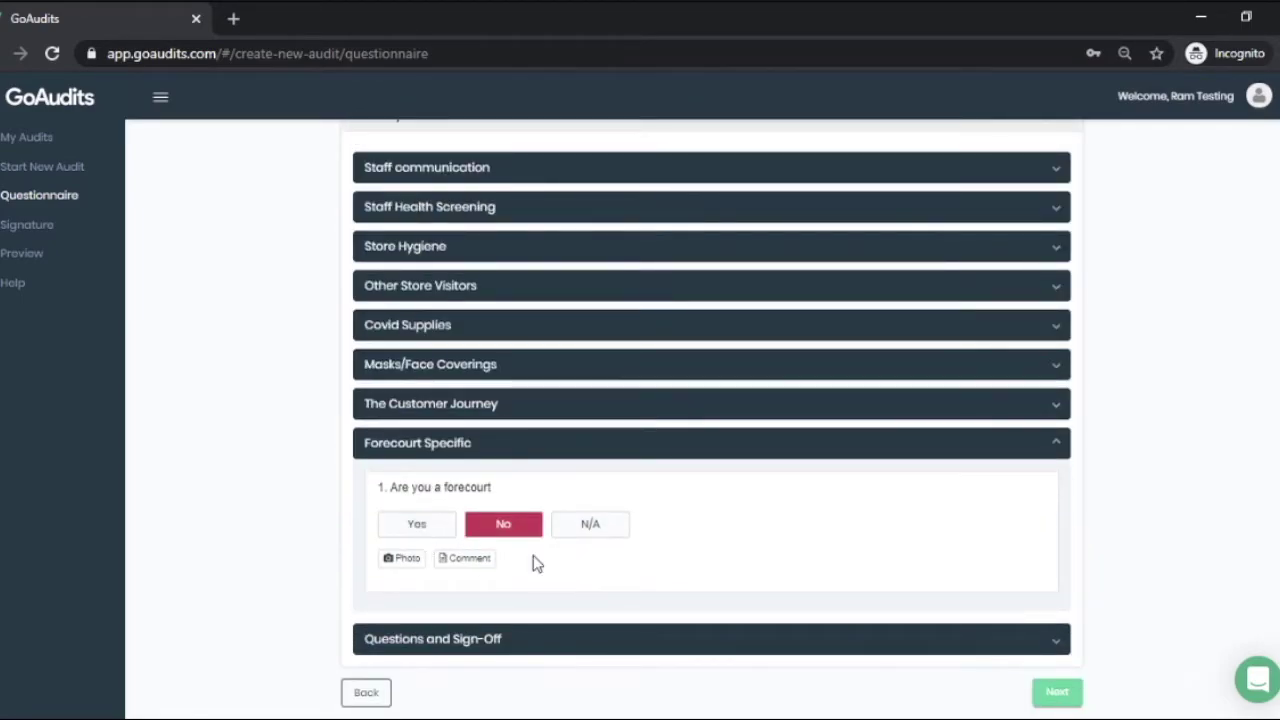
click(592, 530)
click(1057, 692)
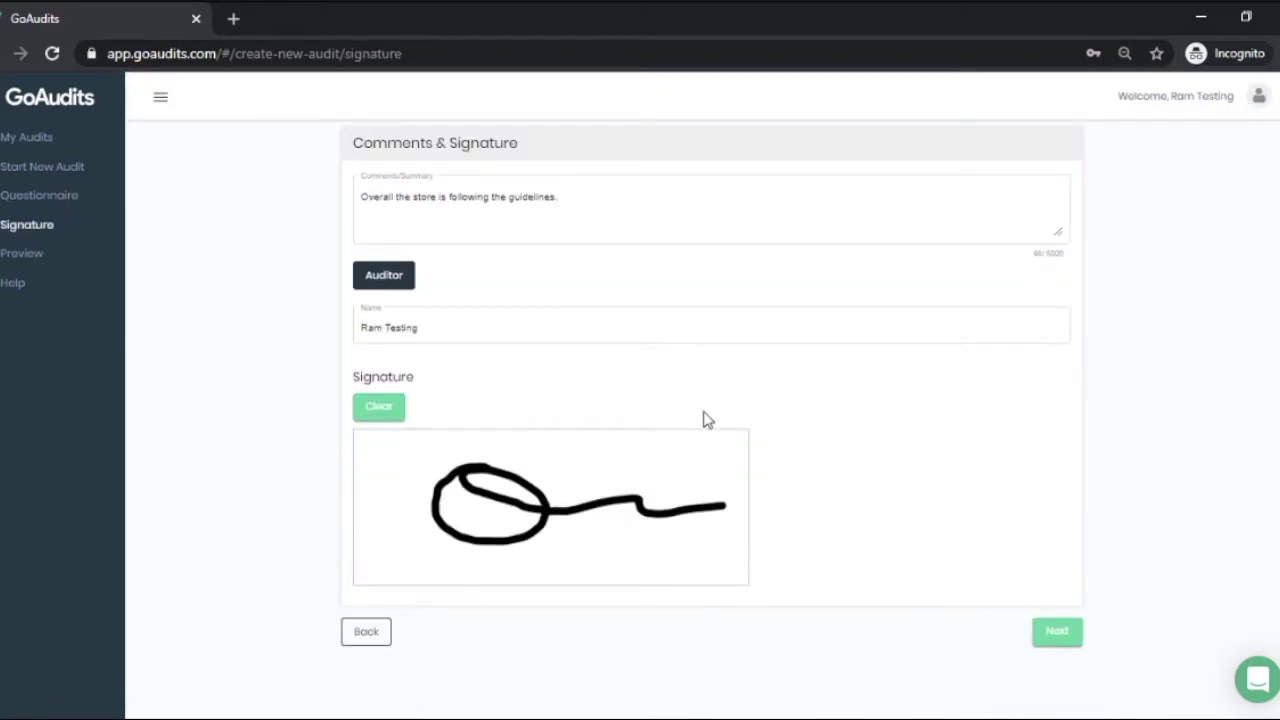
click(1068, 635)
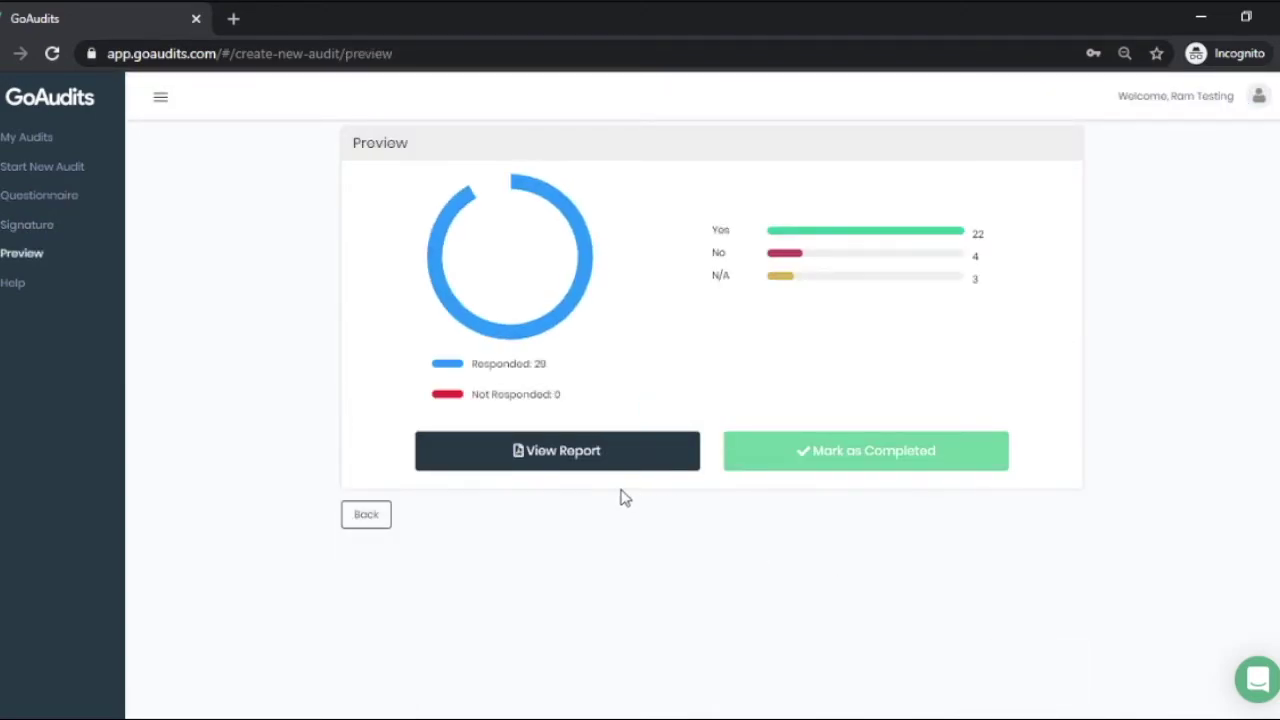
Regenerate the PDF report, check the overall score and history after the edited answers, and close it.
click(541, 460)
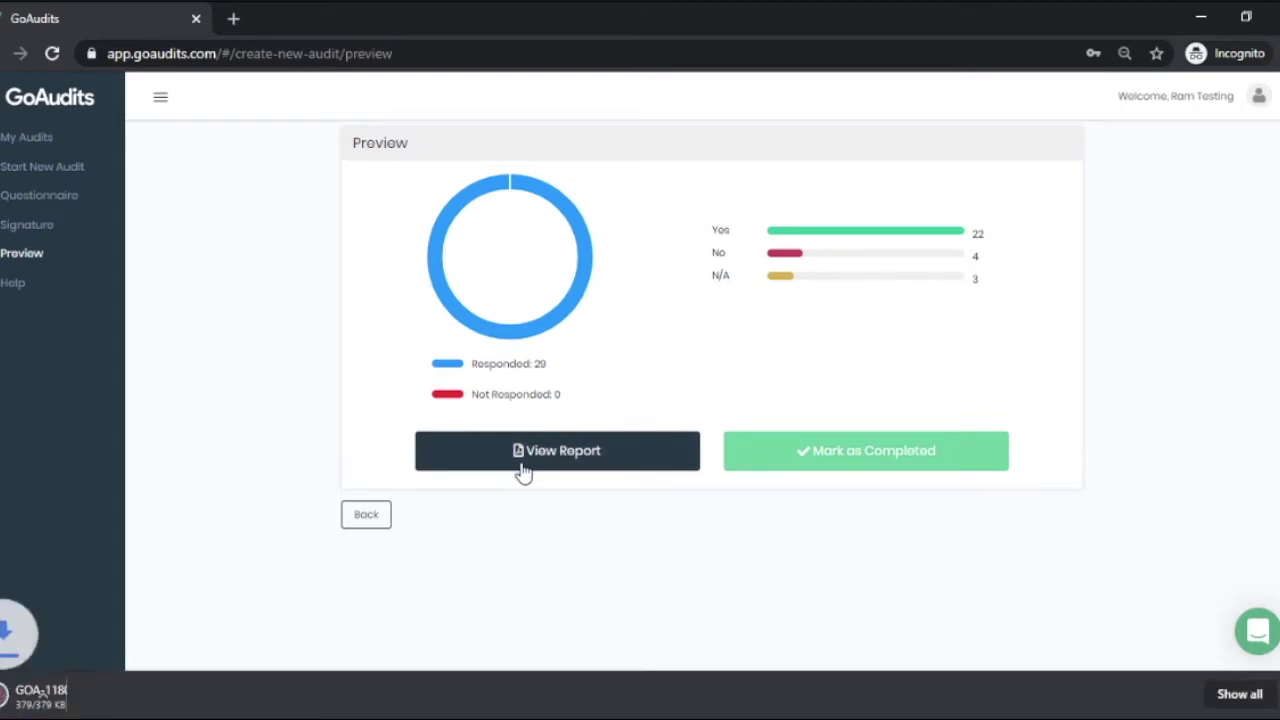
click(80, 695)
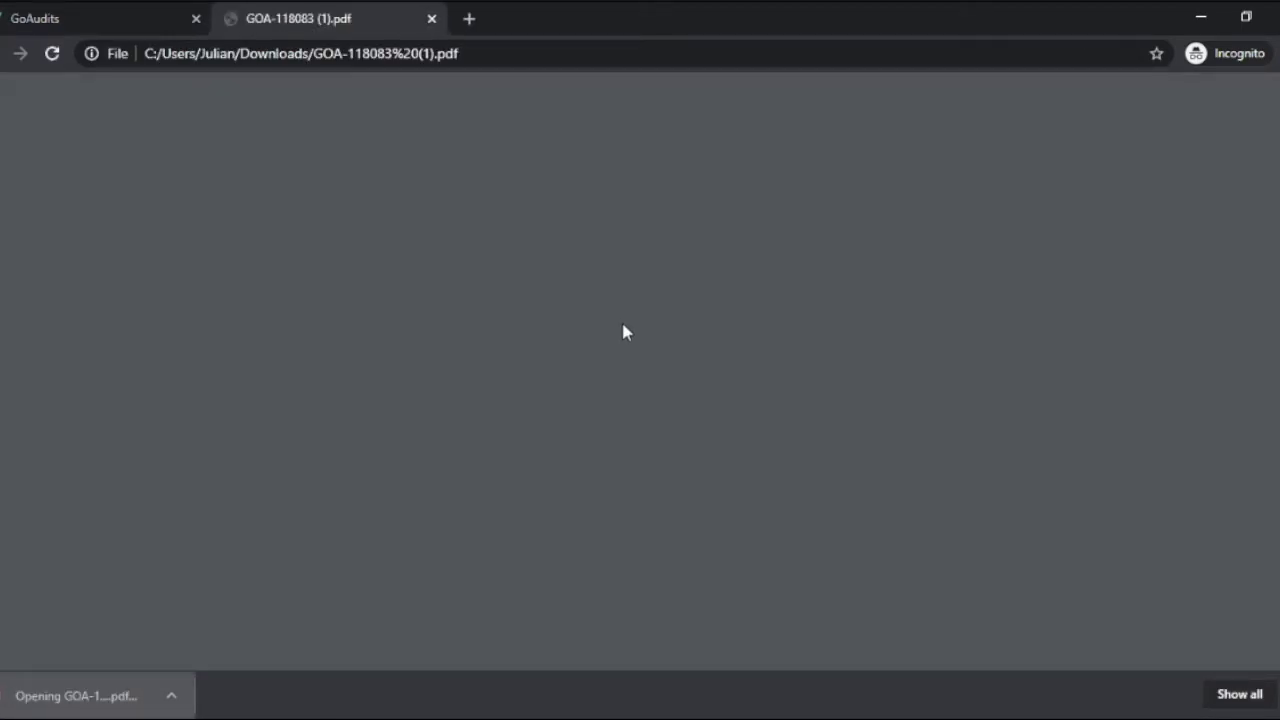
scroll(706, 390, down, 5)
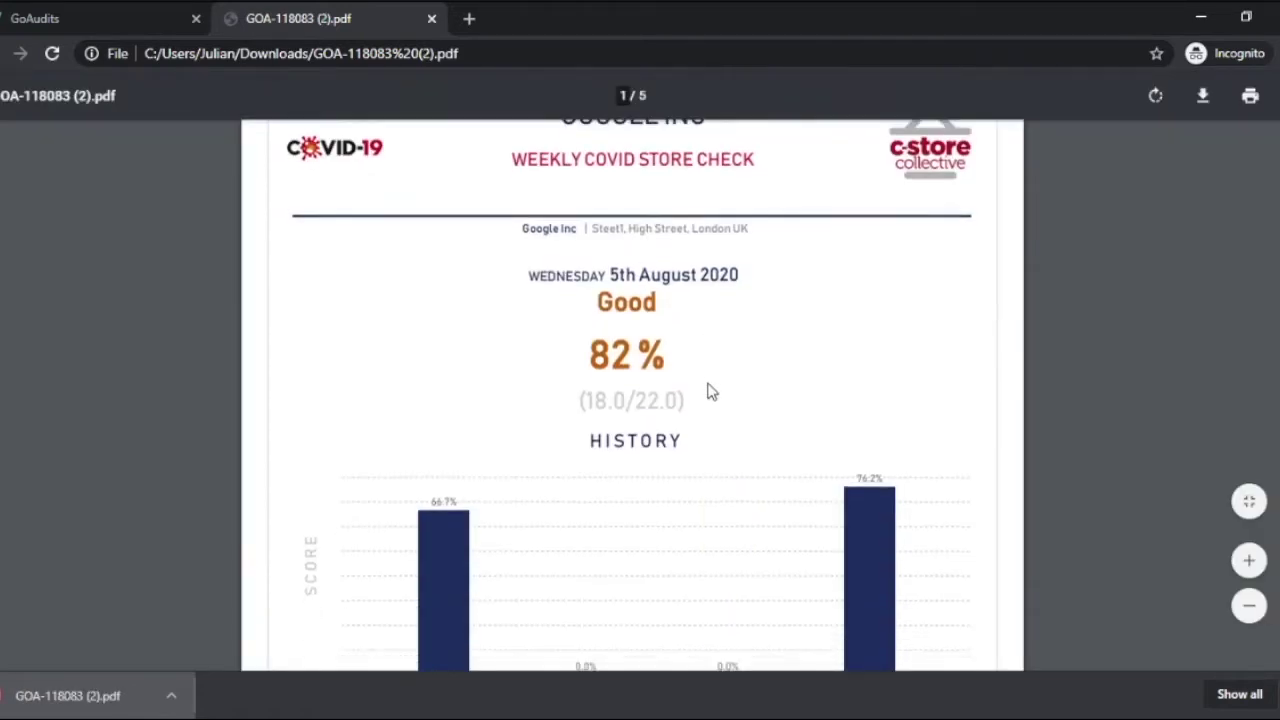
scroll(707, 382, up, 4)
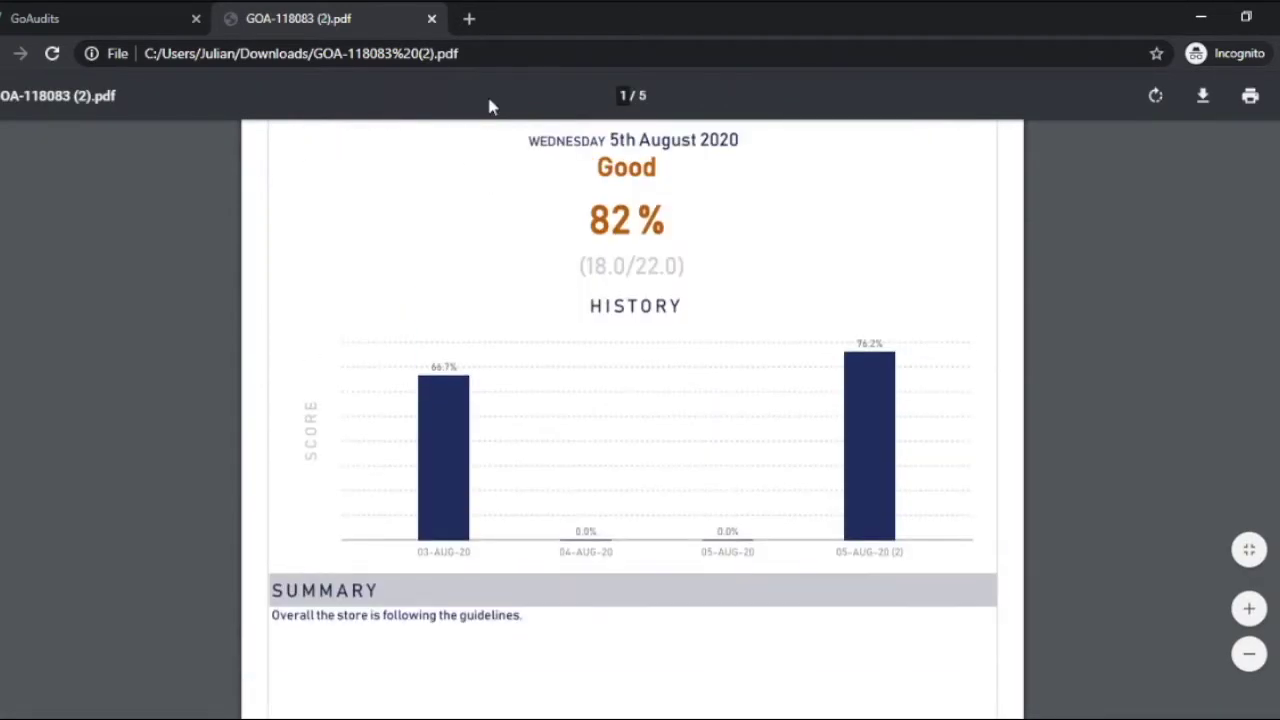
click(431, 19)
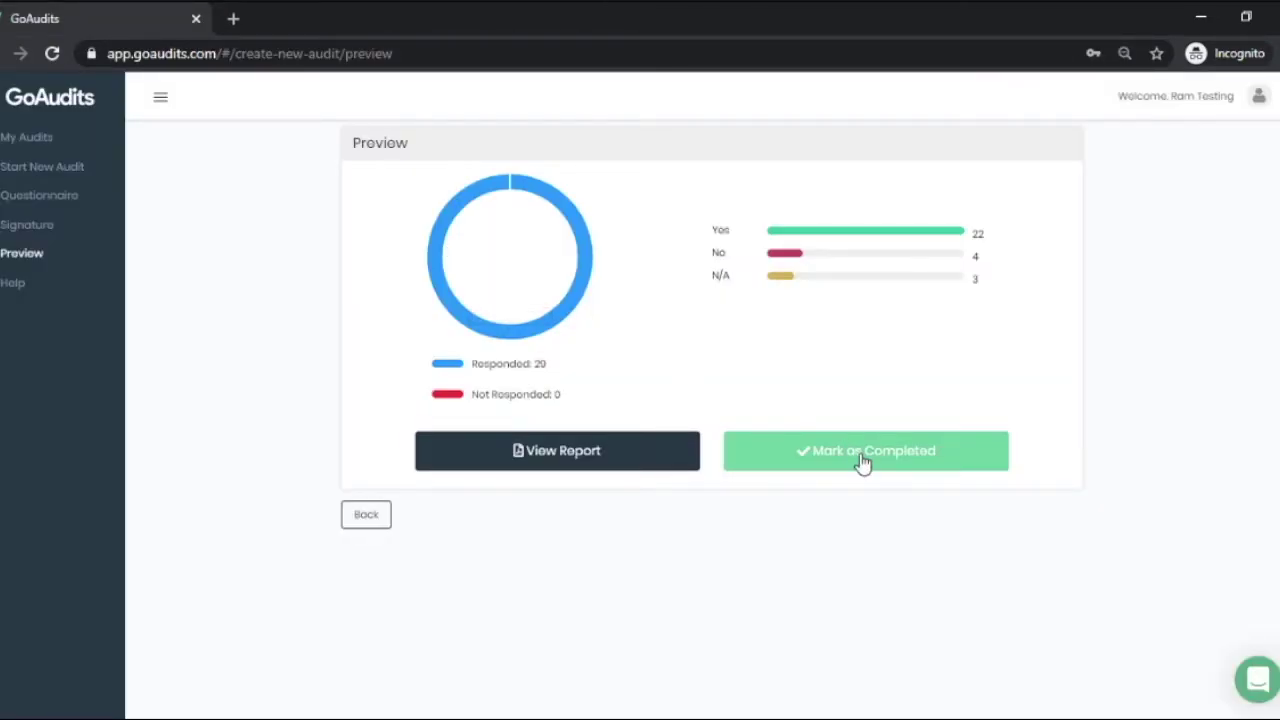
Try to mark the audit as completed, then attach the mandatory photo 5e9f3b32608ec.image.jpg to the entrance signage question and return to the preview.
click(864, 456)
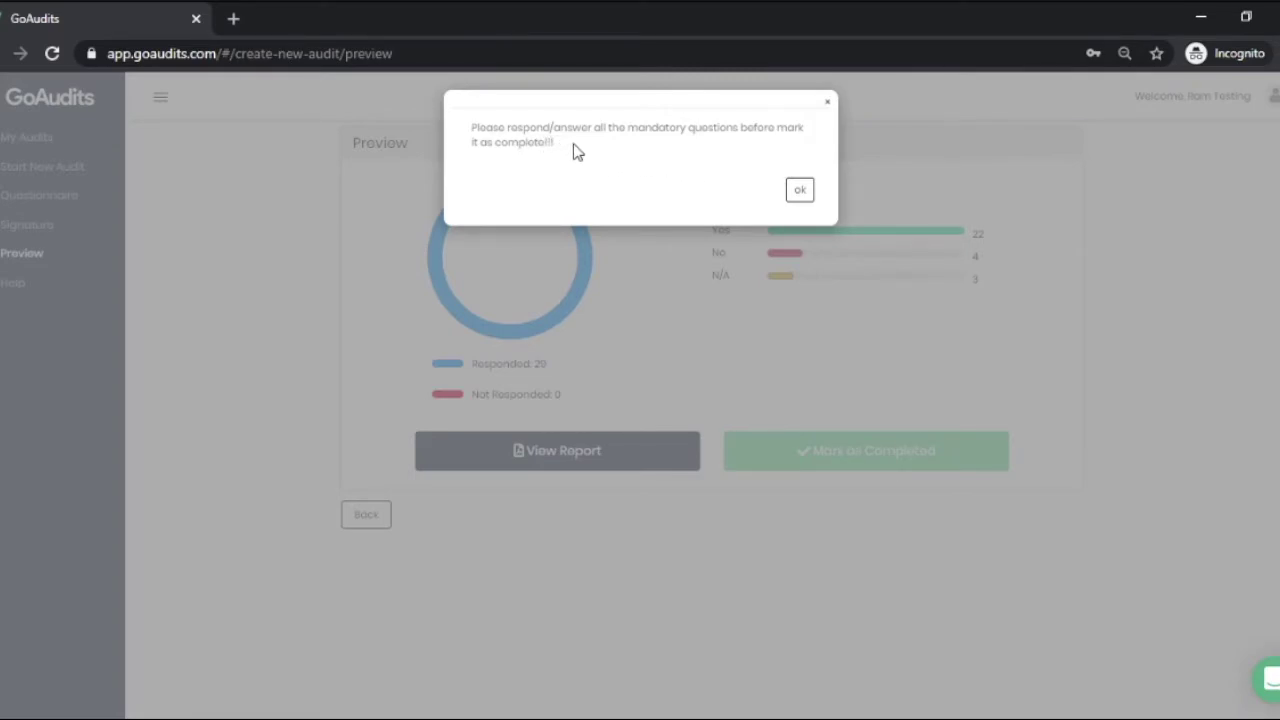
click(800, 192)
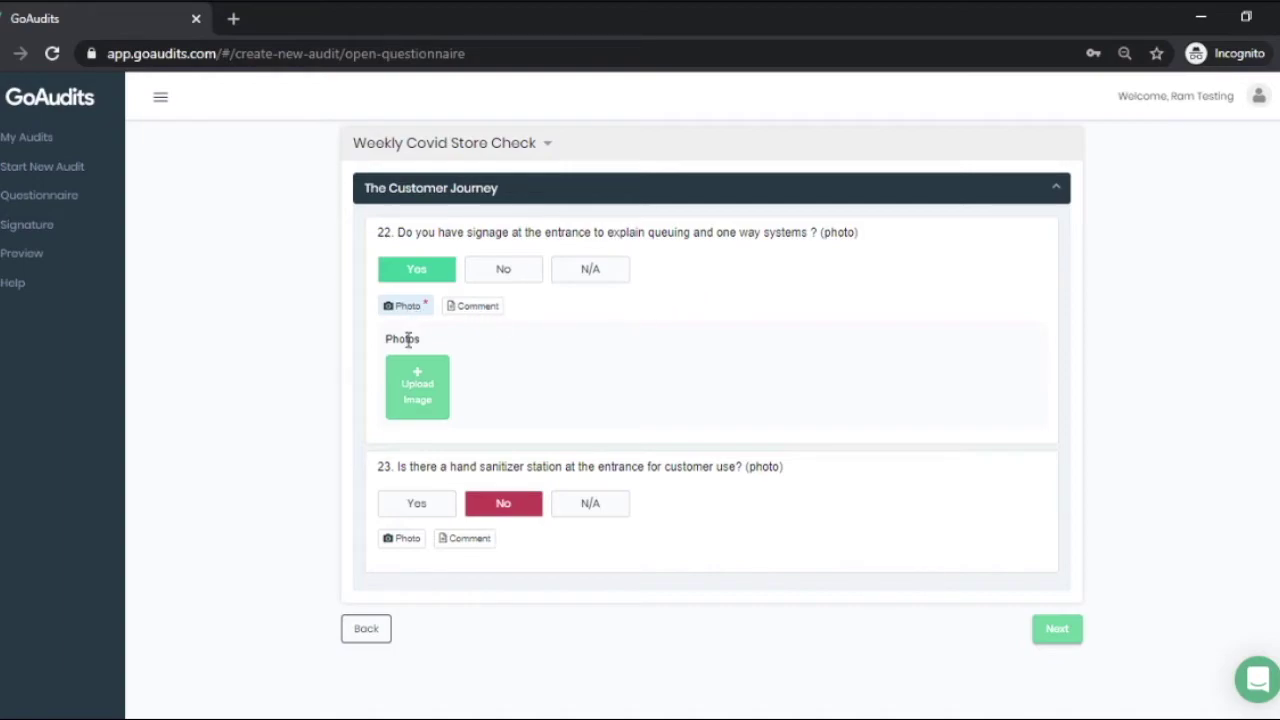
click(420, 400)
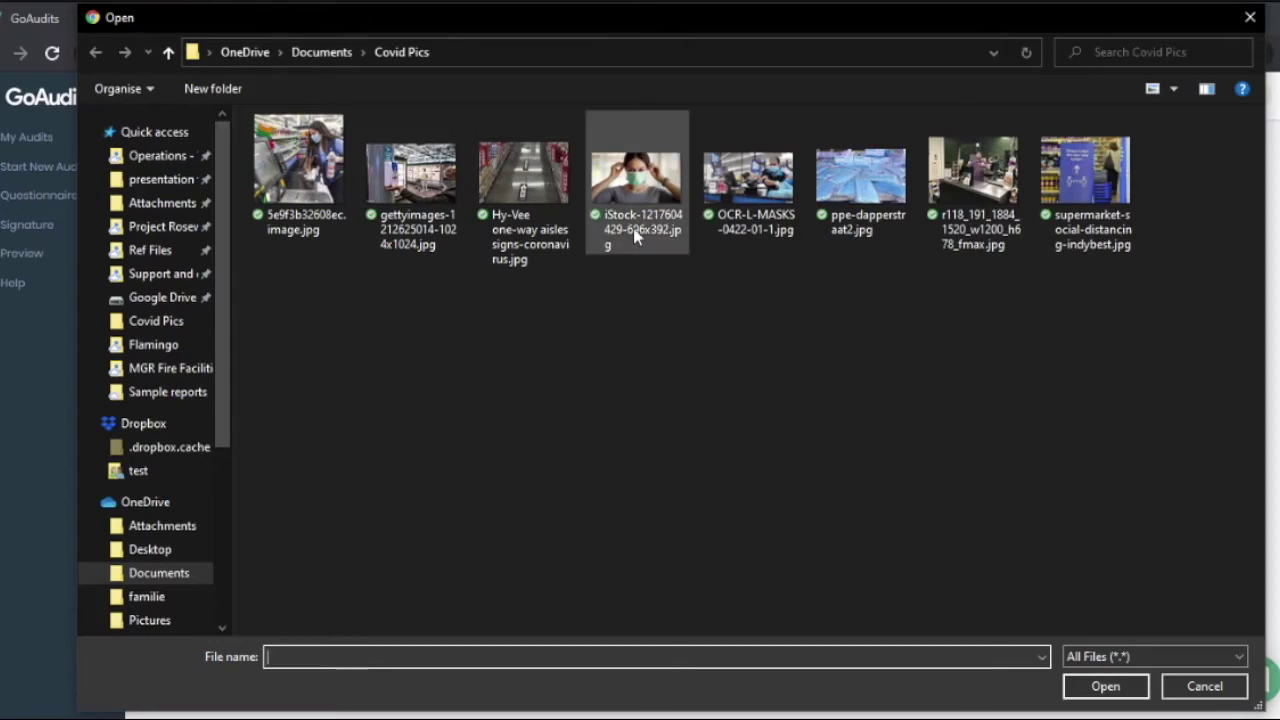
double_click(318, 206)
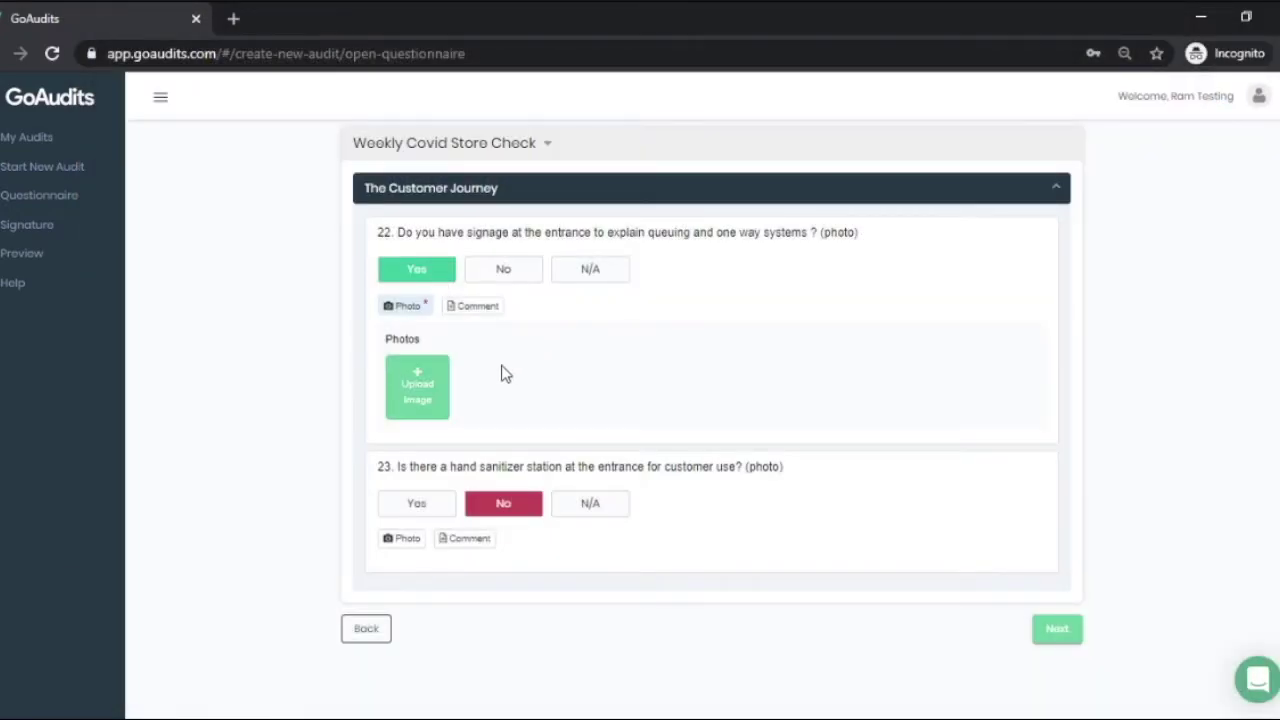
click(1062, 638)
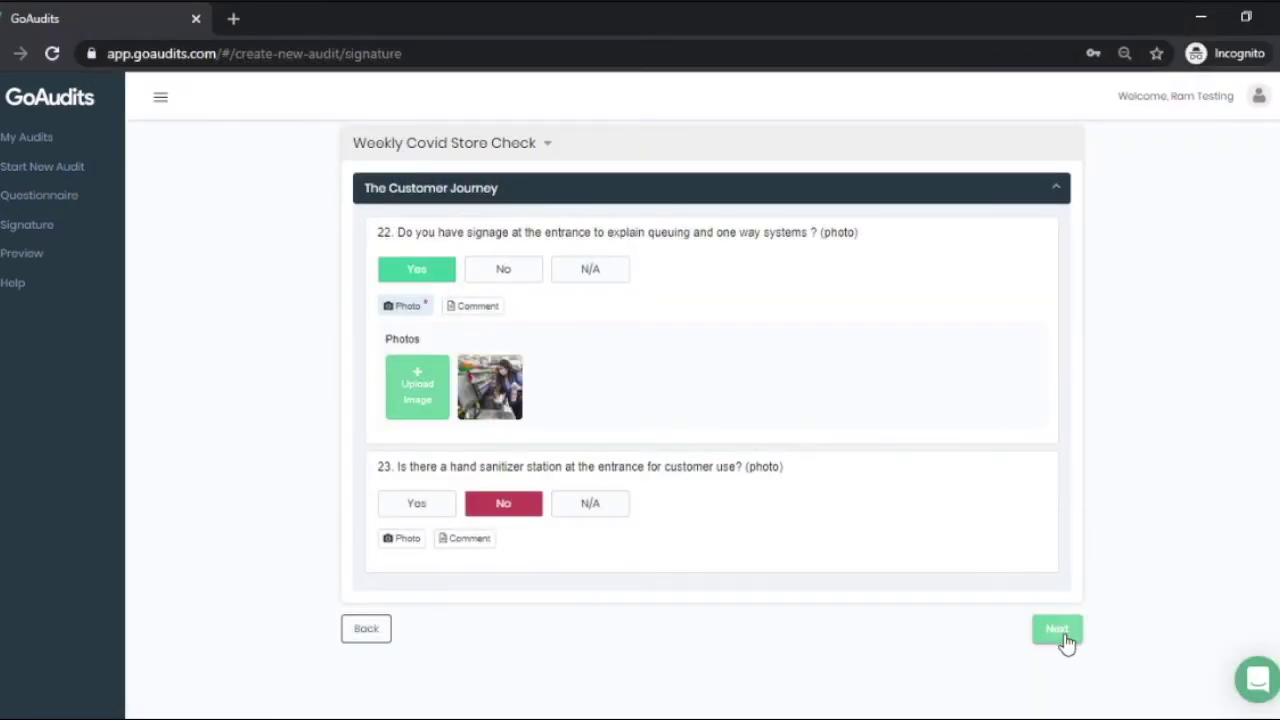
click(1065, 641)
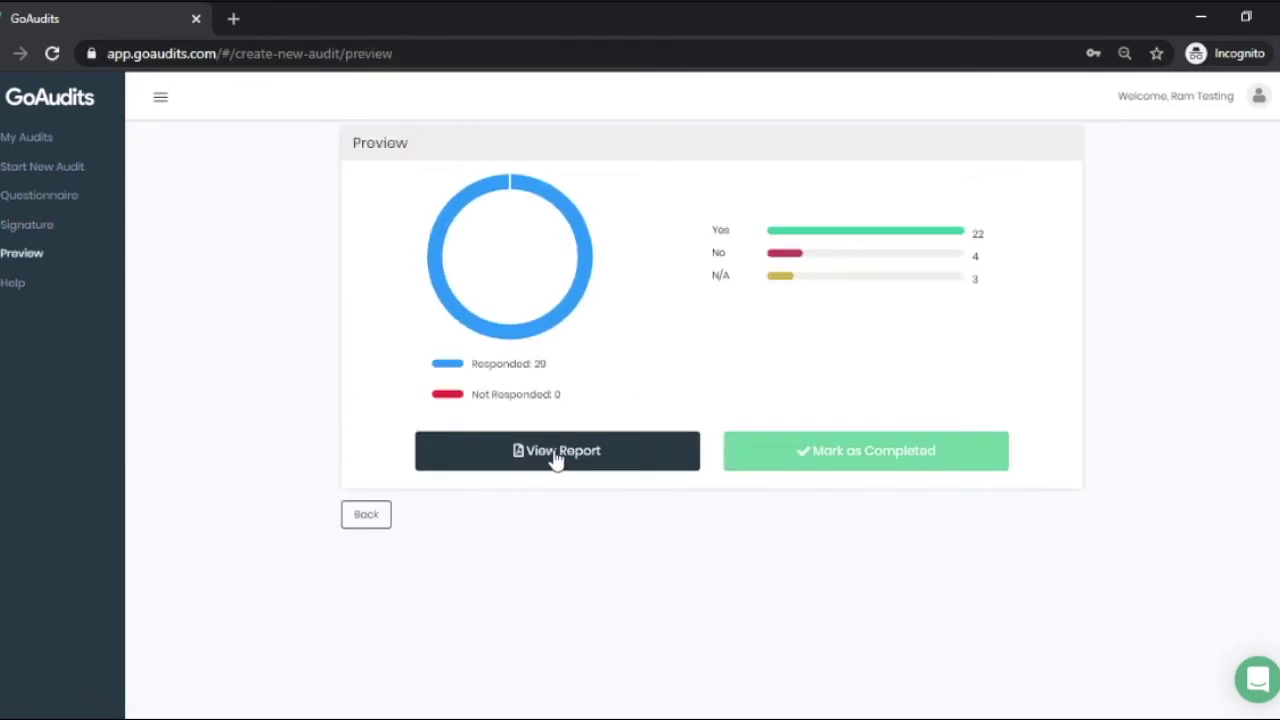
Mark the audit as completed and agree to send the report to the listed e-mail recipient.
click(818, 456)
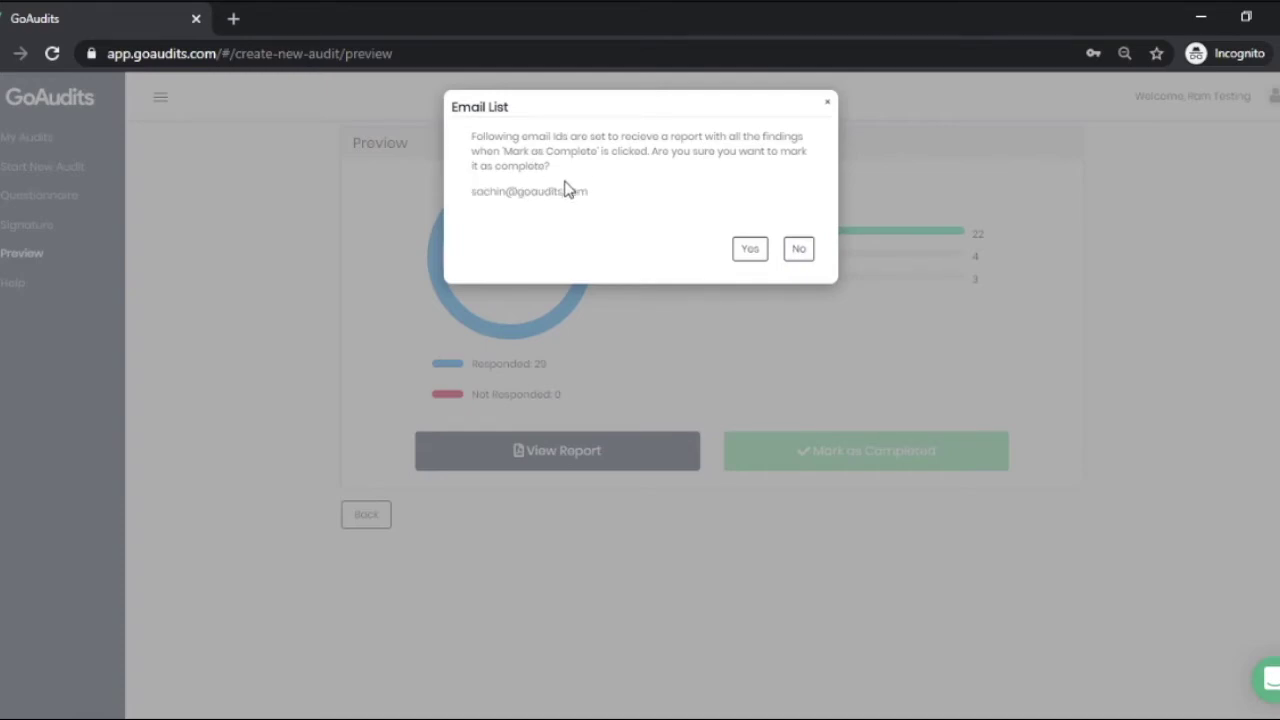
click(754, 254)
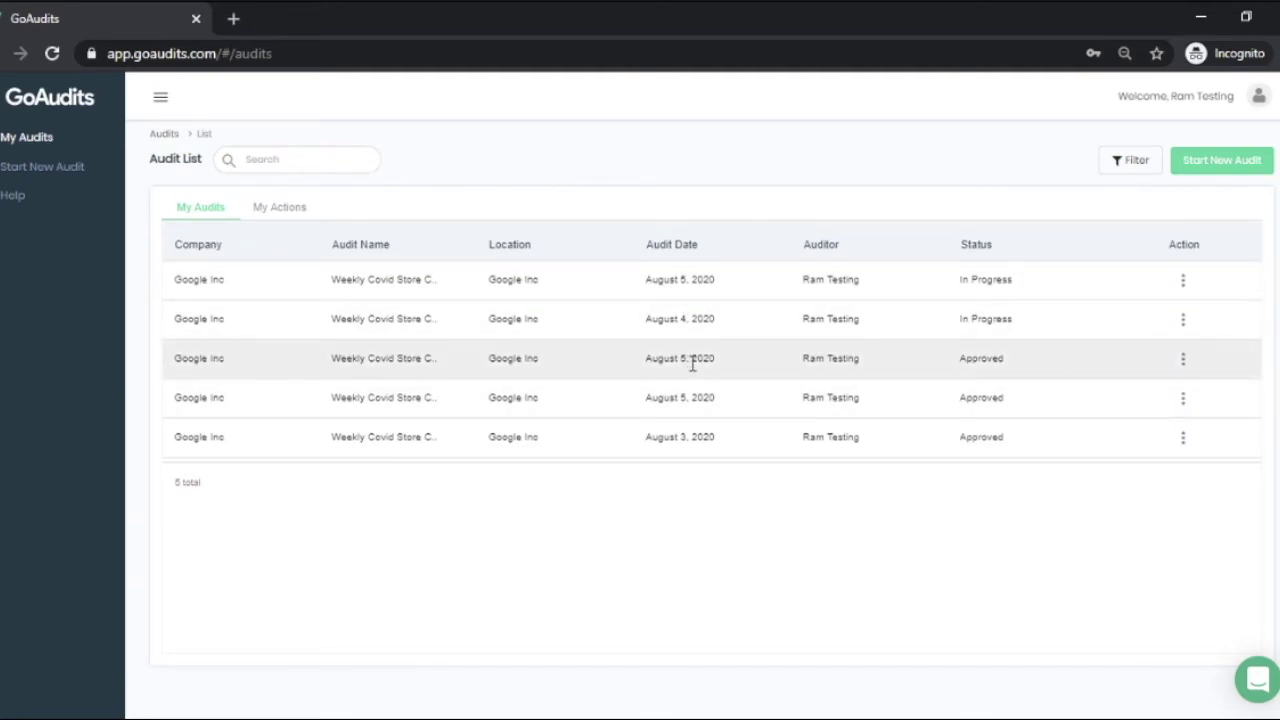
Filter the audit list to audits dated from 8/5/2020 to 8/5/2020.
click(1135, 162)
click(1011, 327)
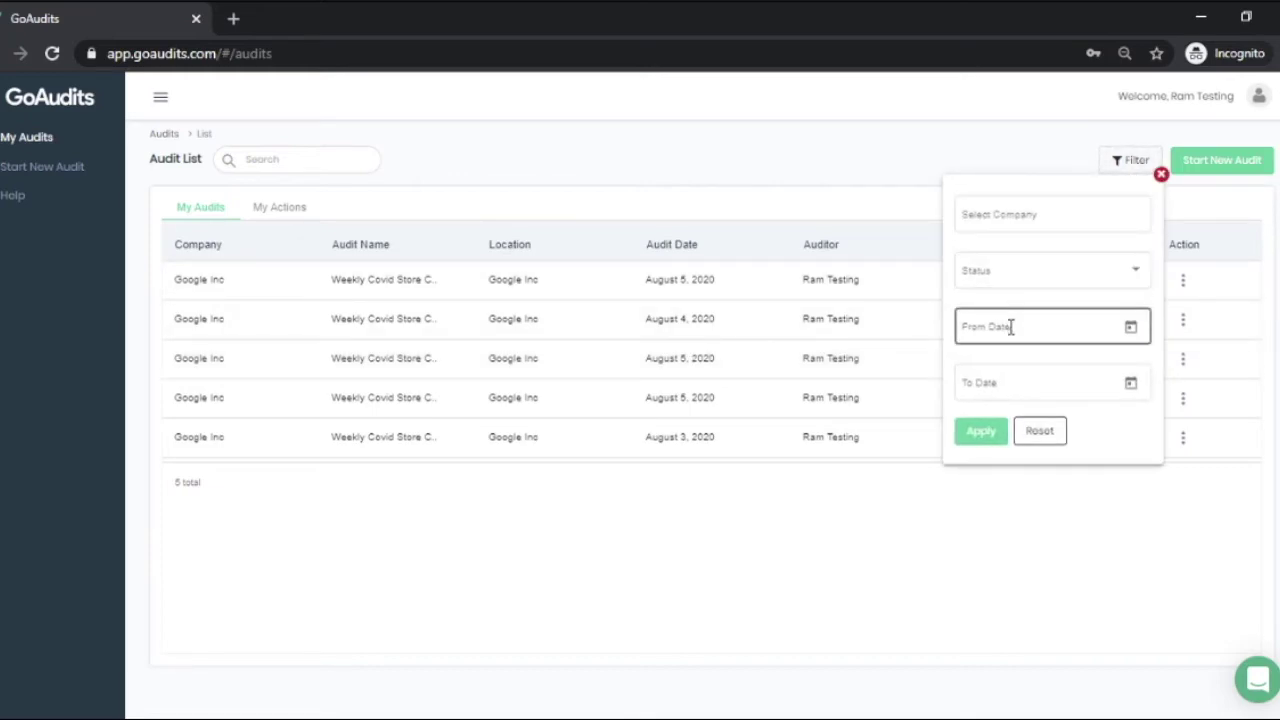
click(1130, 330)
click(1070, 478)
click(1130, 384)
click(1071, 530)
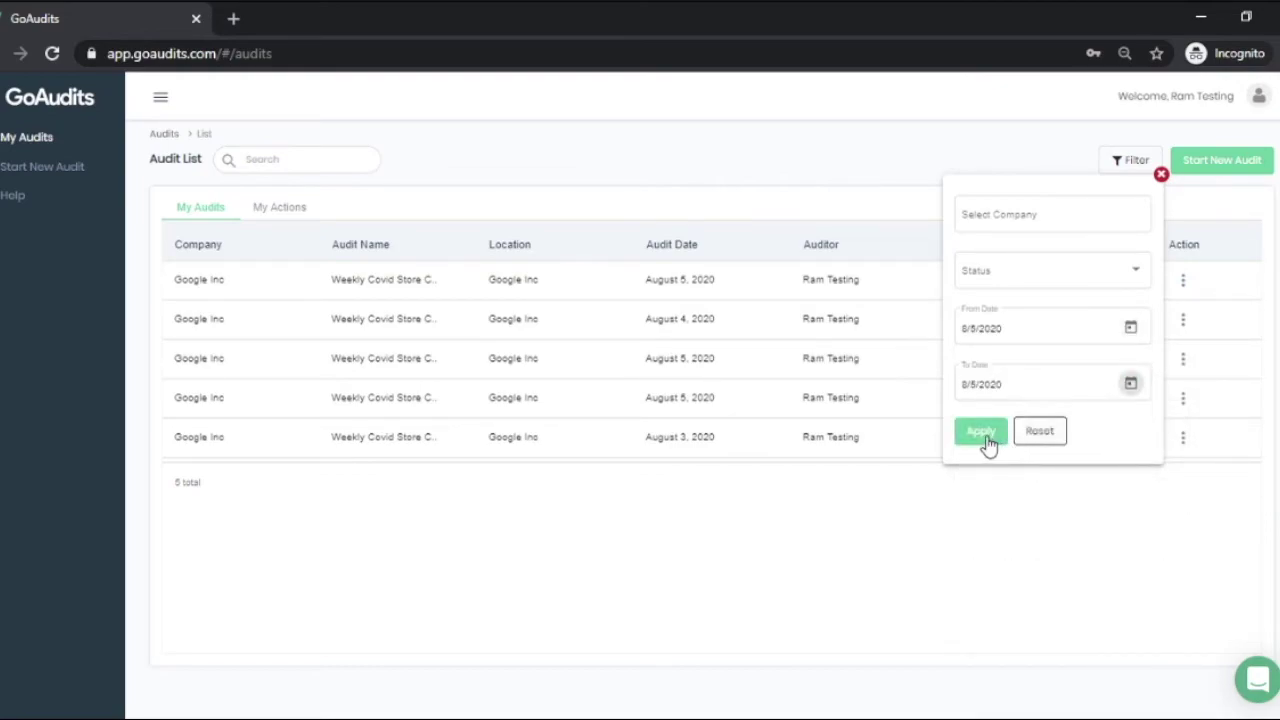
click(986, 433)
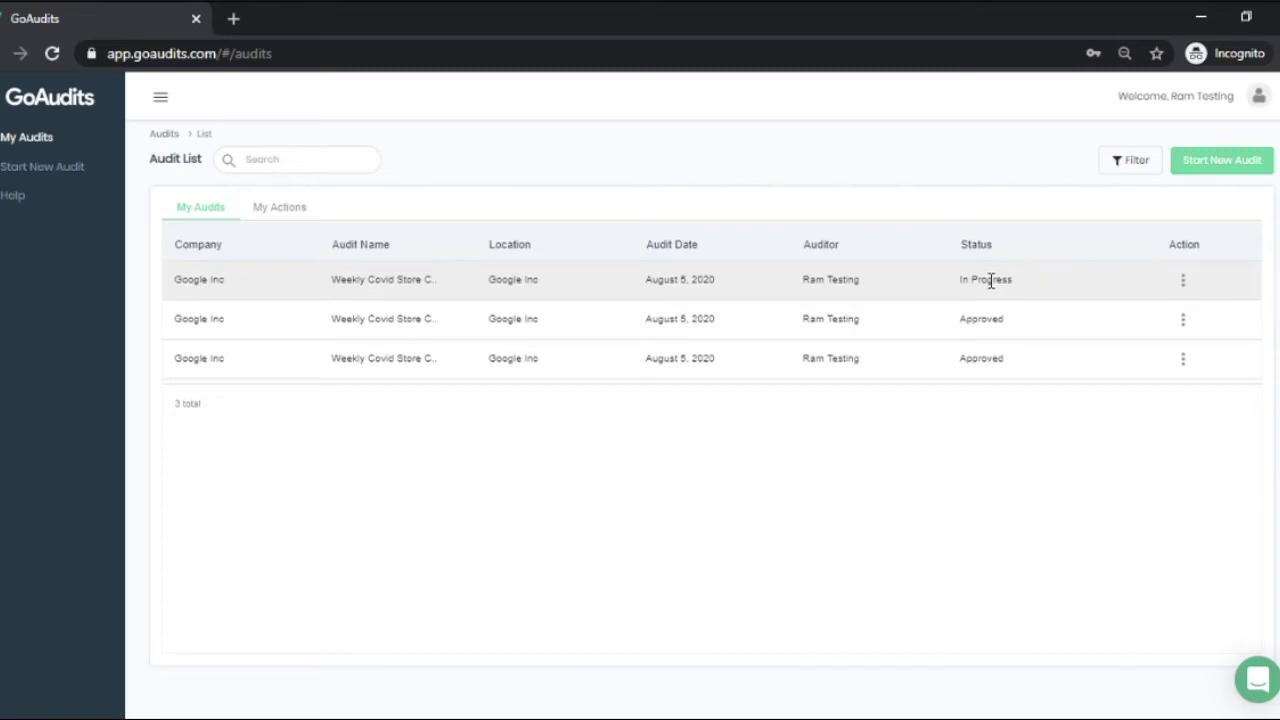
Download the report of the first approved audit in the filtered list, review its score, history and summary, and close it.
click(1183, 322)
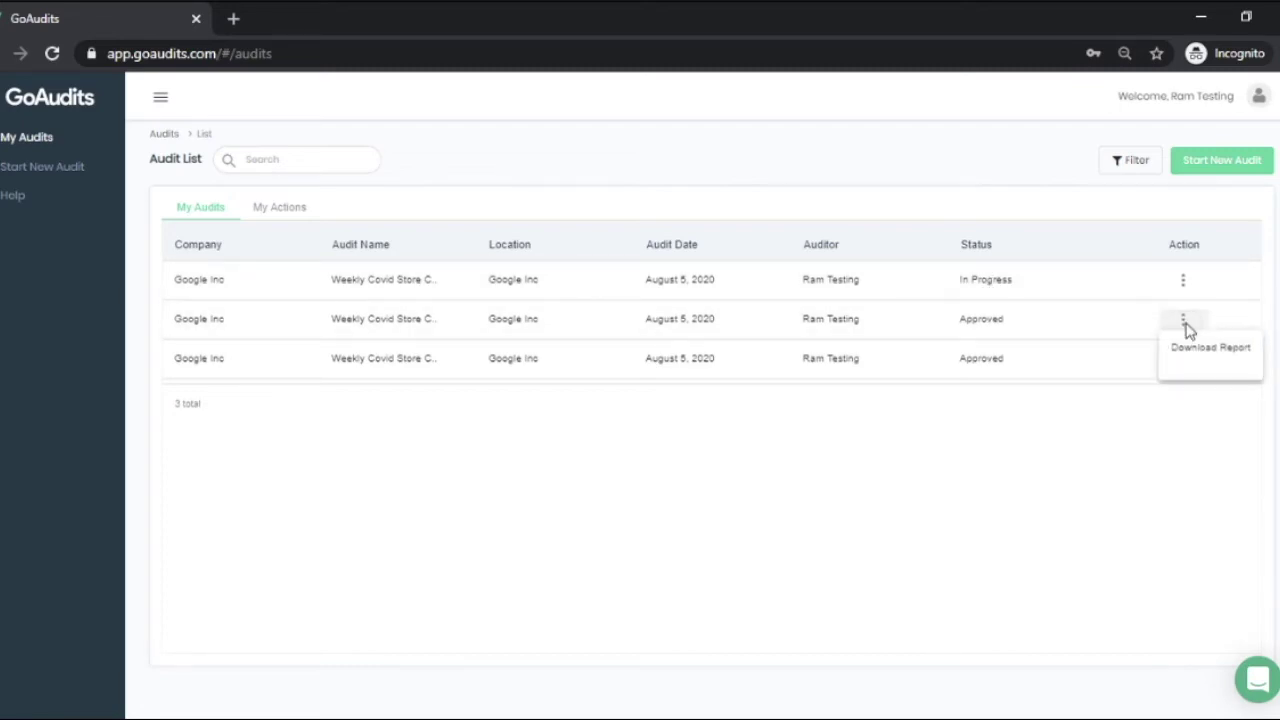
click(1195, 357)
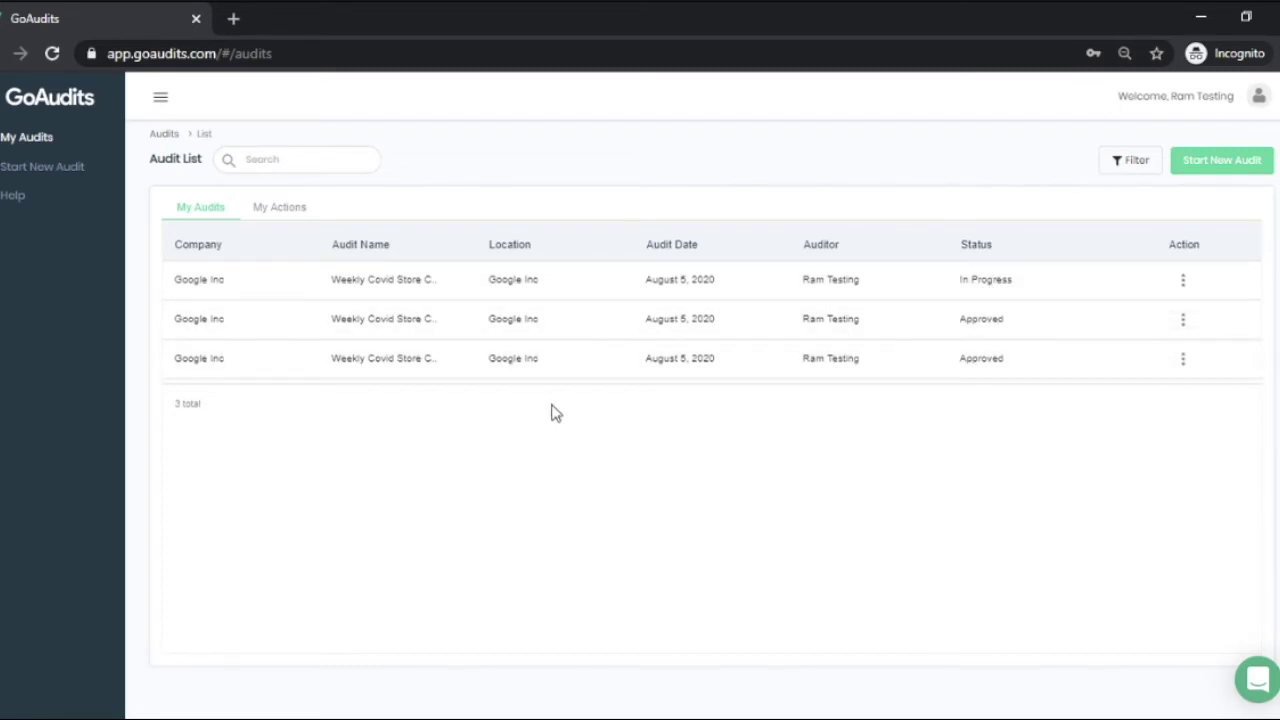
click(93, 692)
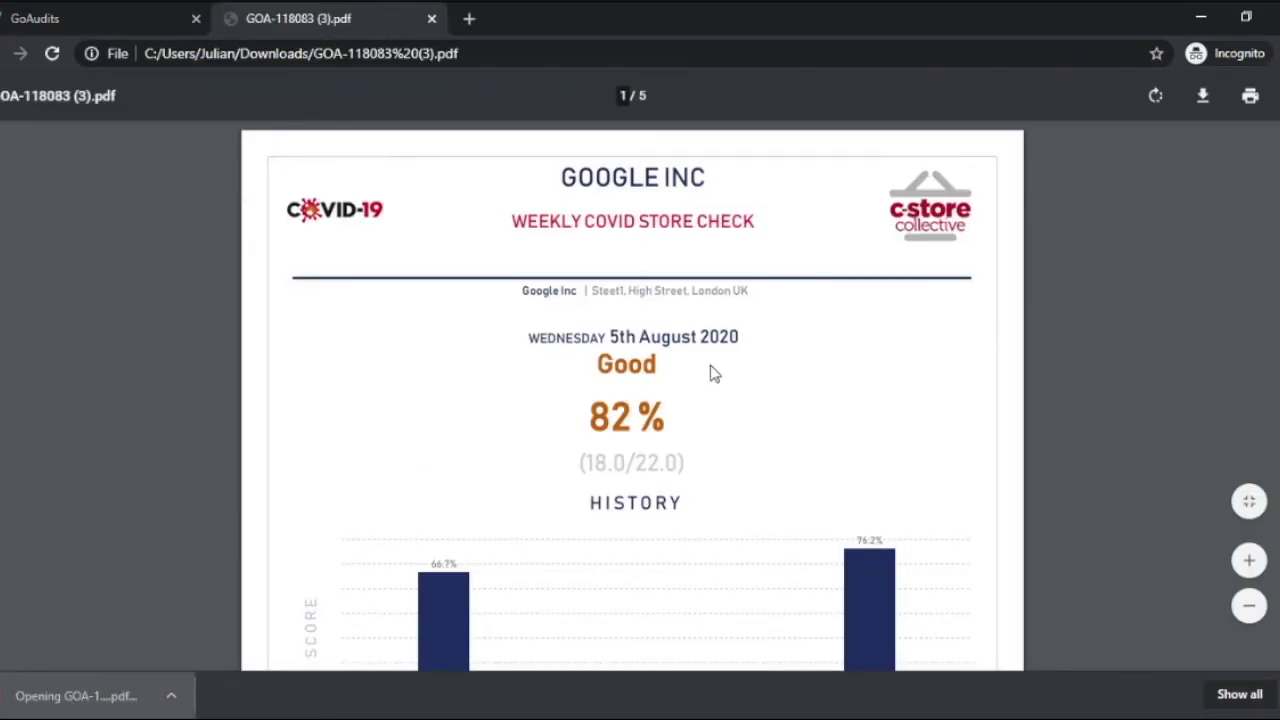
scroll(715, 395, down, 4)
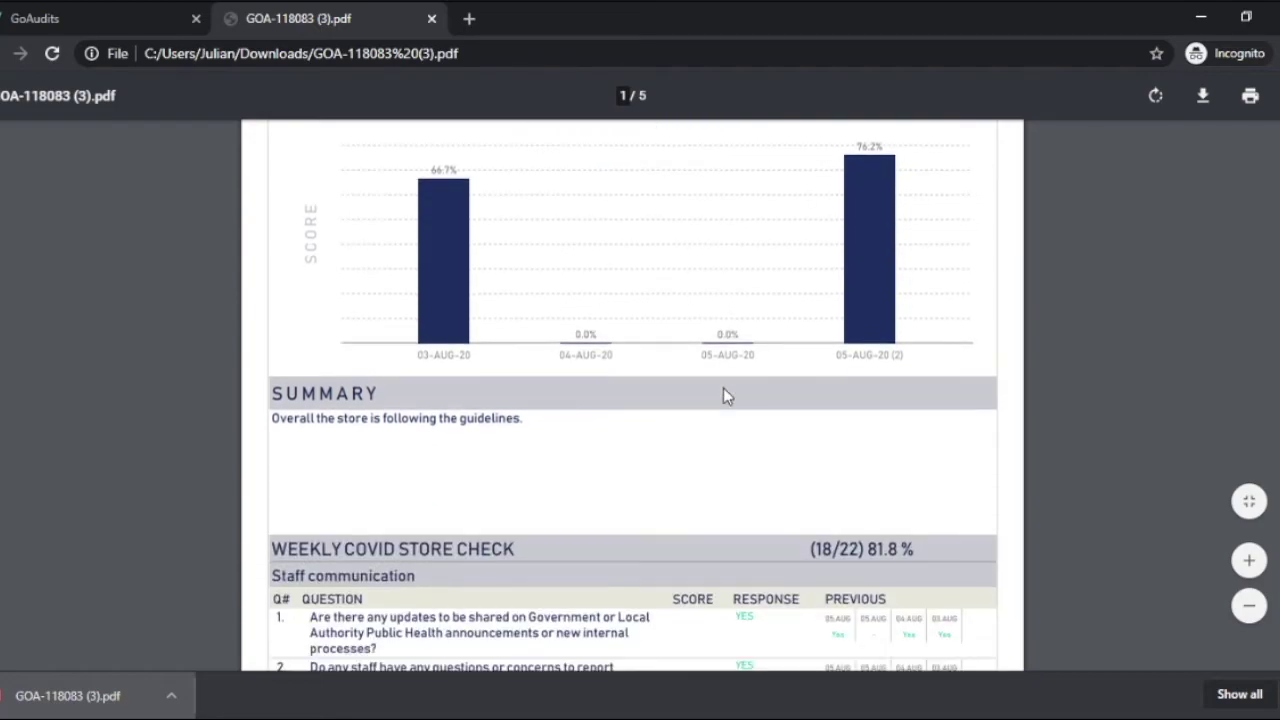
click(432, 19)
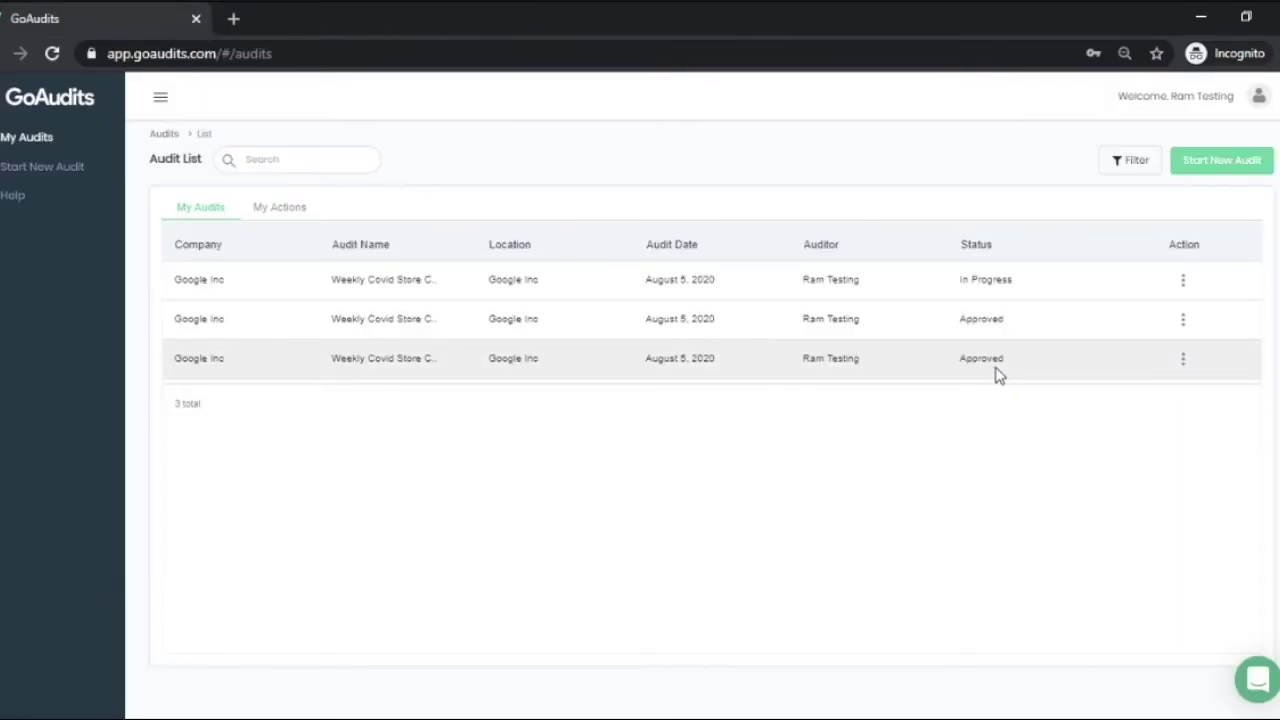
Download the report of the last approved audit in the list, review its score, responses and mask photos, and close it.
click(1184, 360)
click(1188, 395)
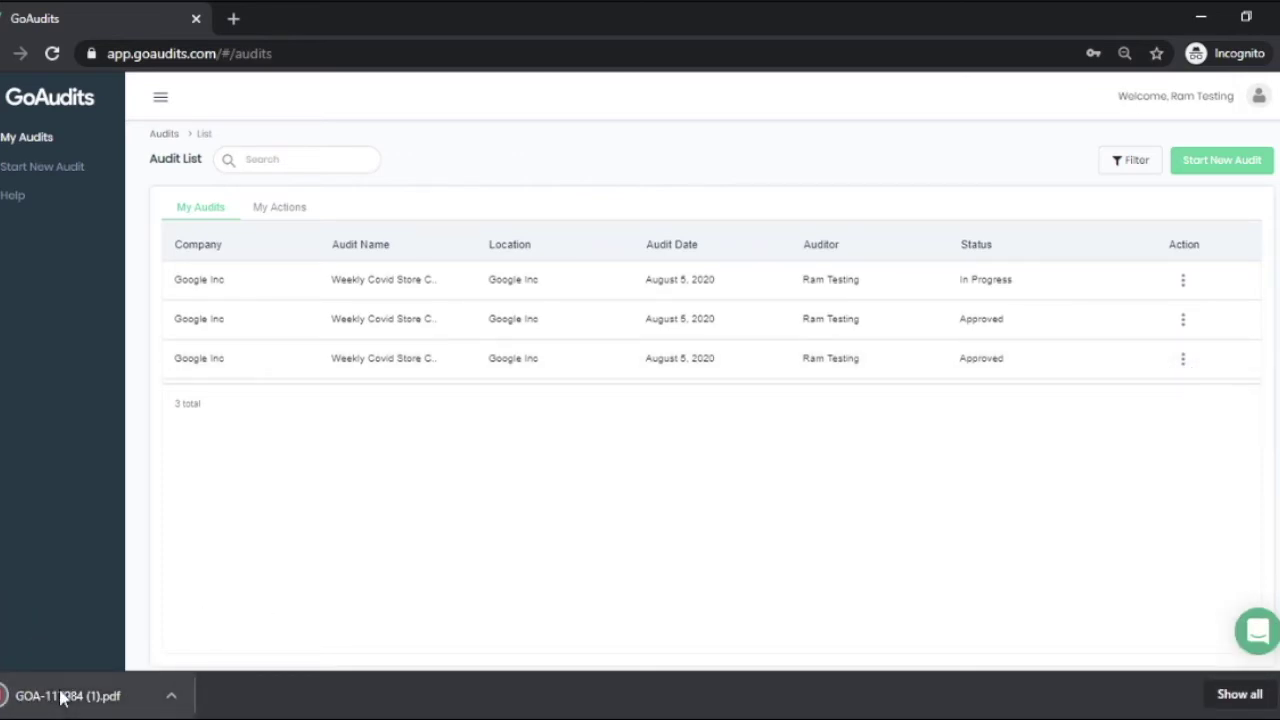
click(140, 692)
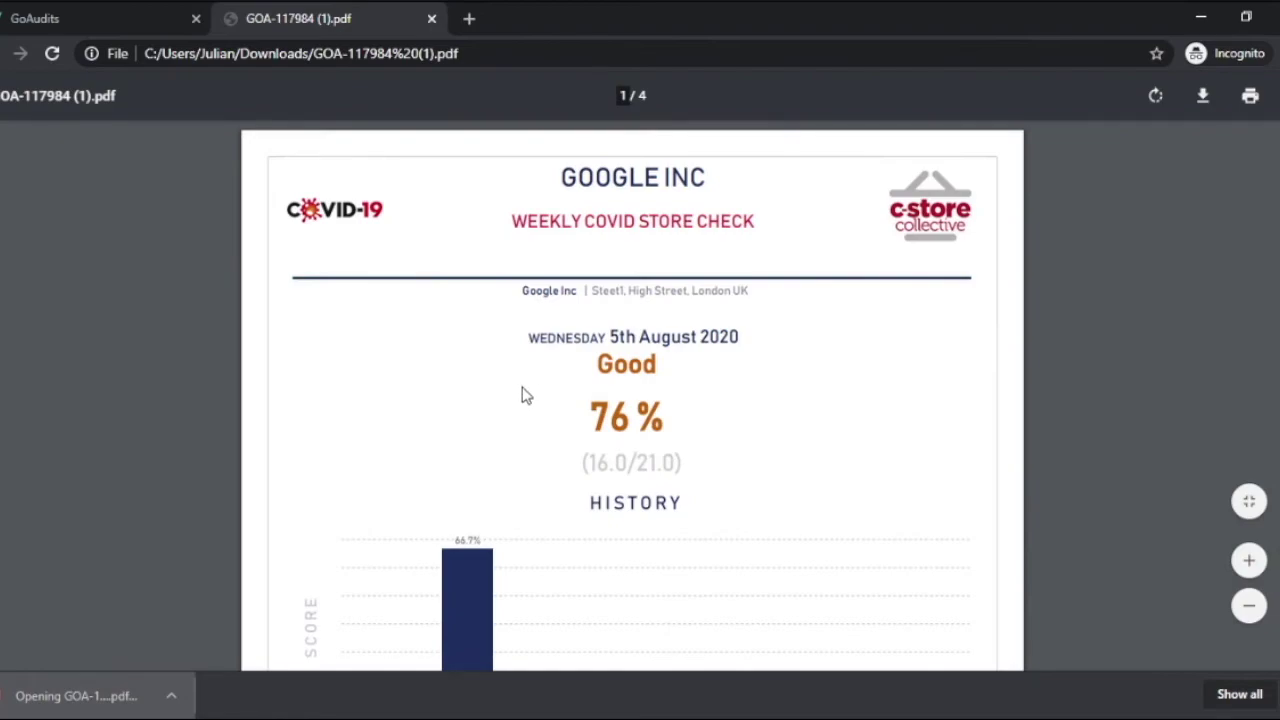
scroll(700, 352, down, 10)
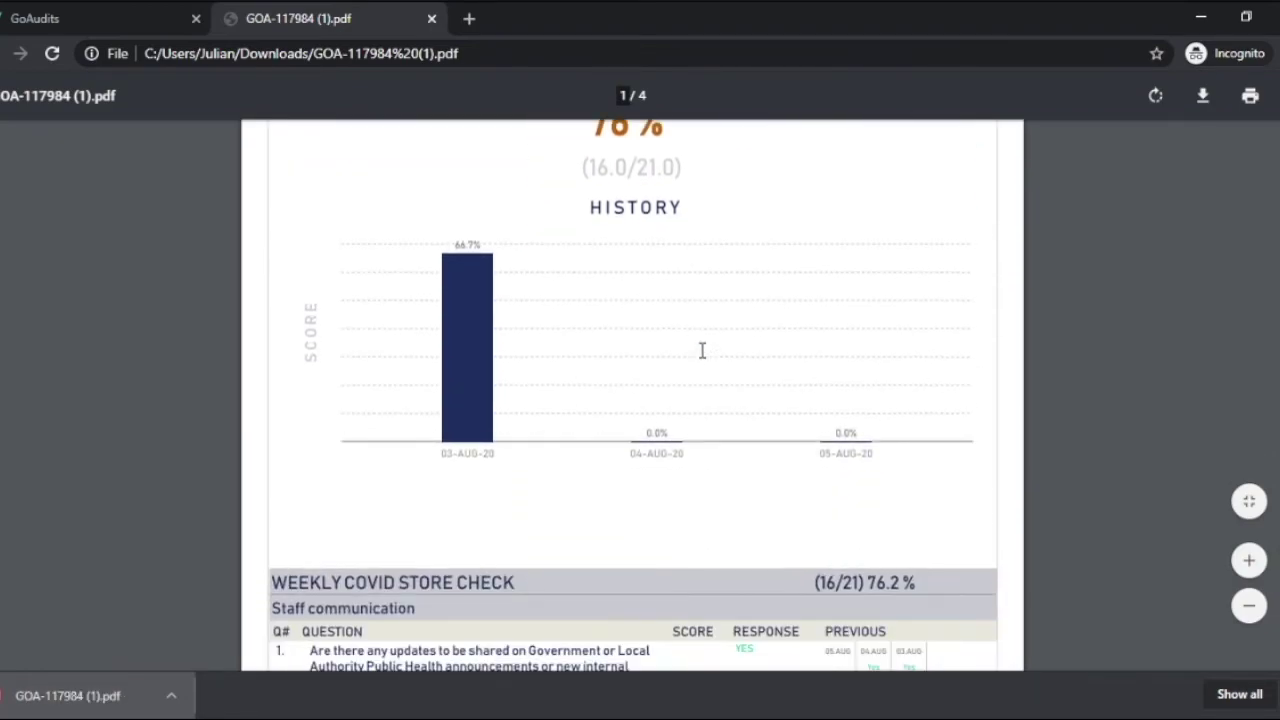
scroll(702, 350, down, 10)
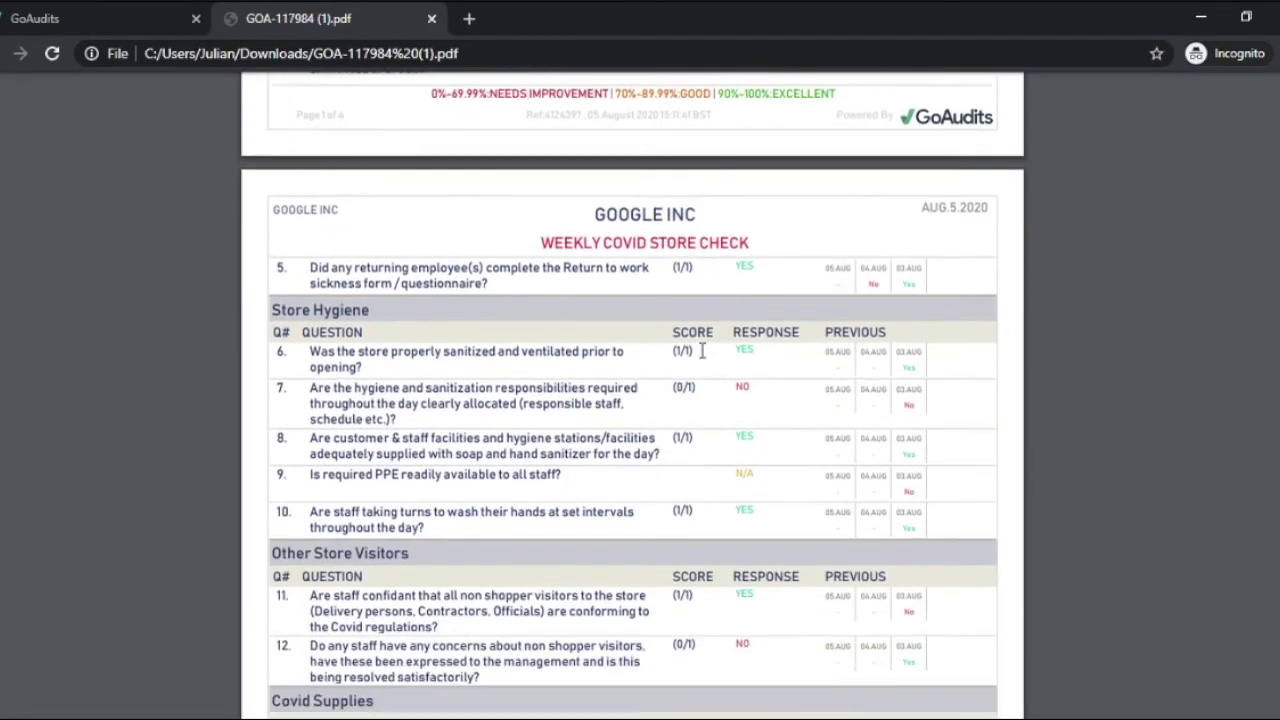
scroll(702, 350, down, 3)
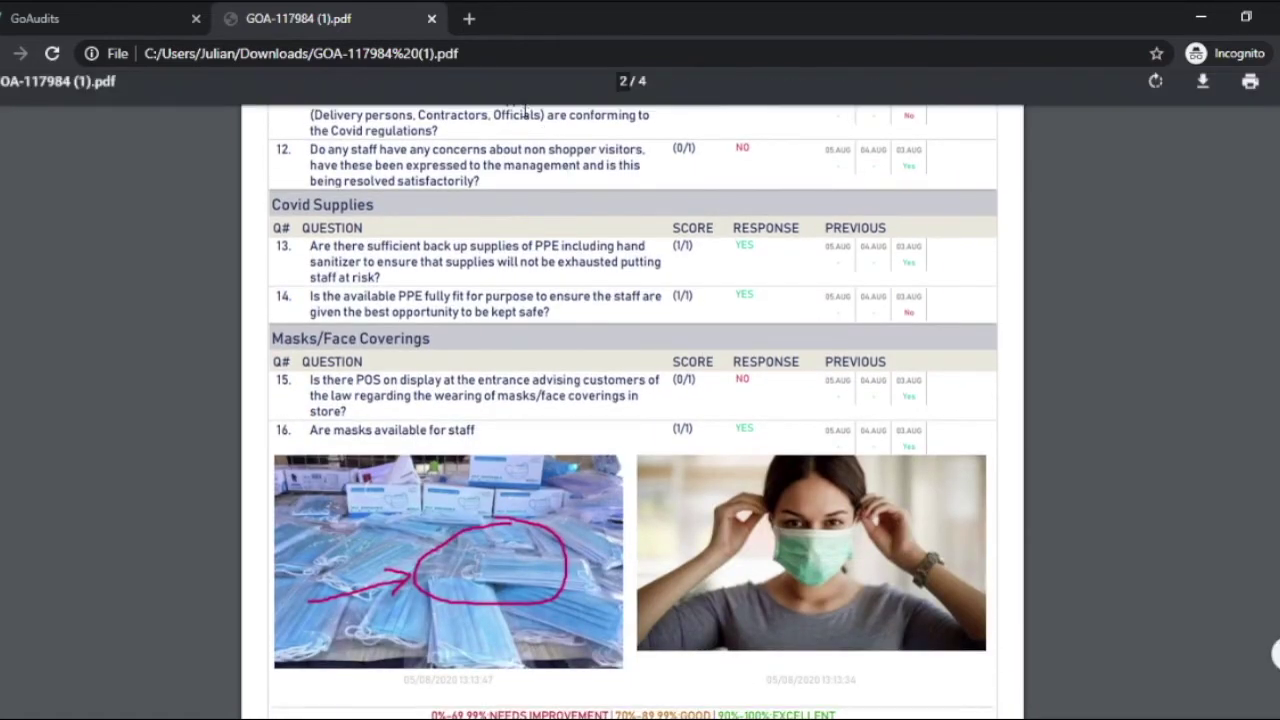
click(432, 19)
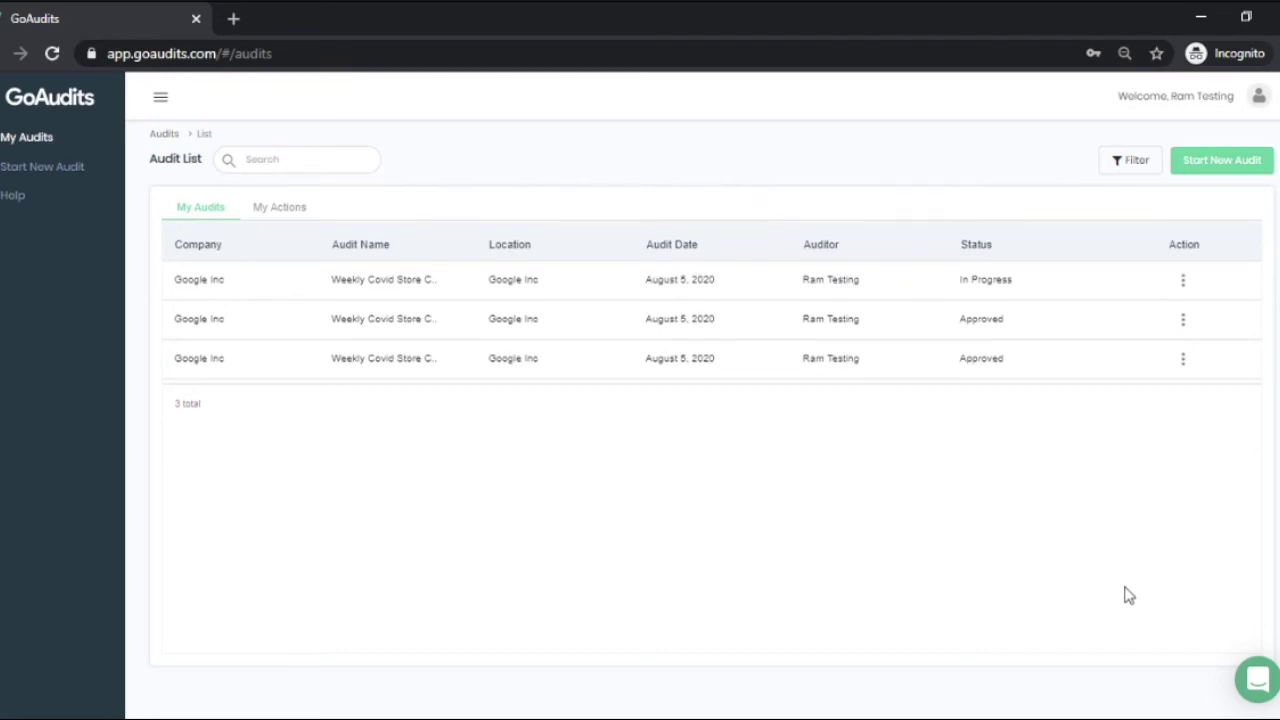
View the support chat's options and its new message form, then close the chat without sending anything.
click(1258, 682)
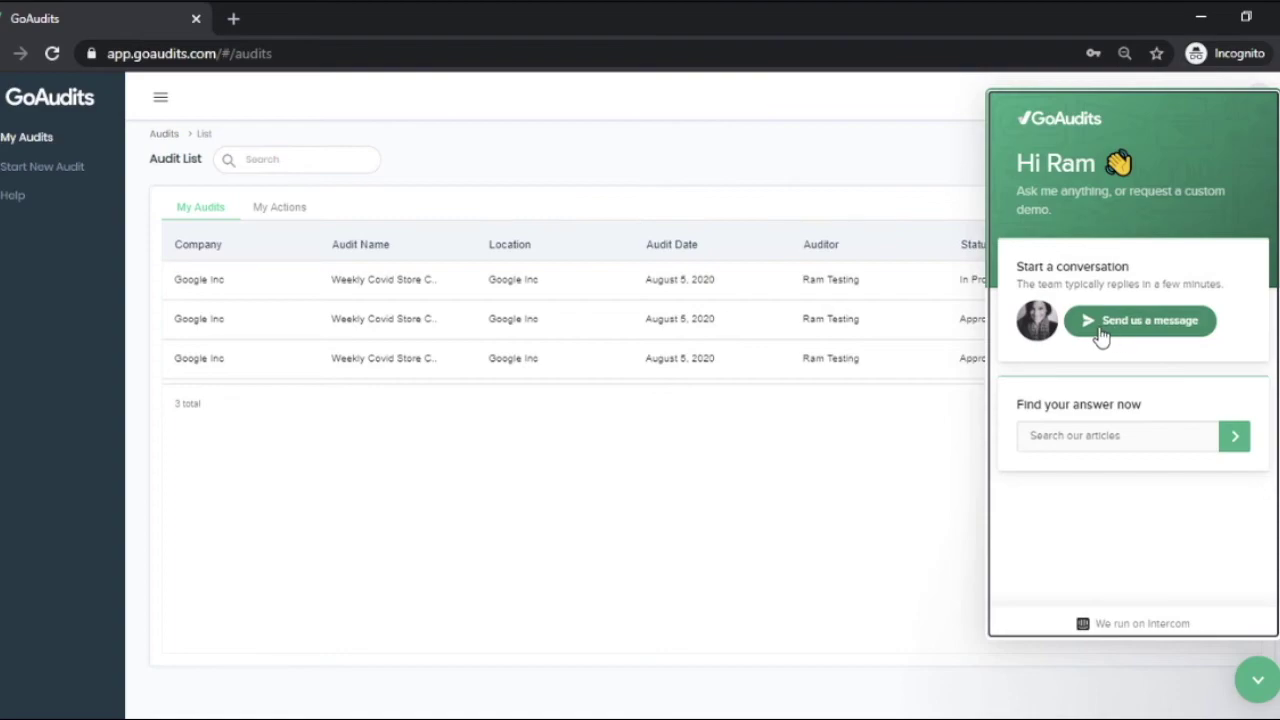
click(1101, 336)
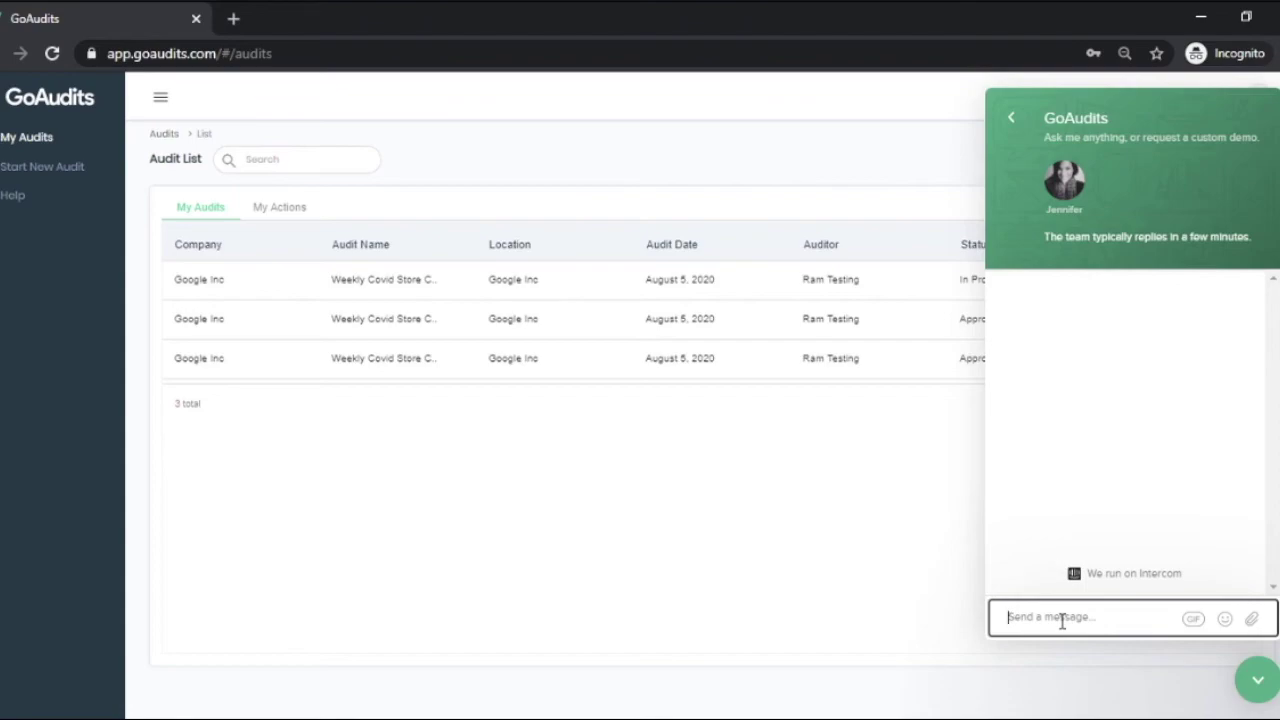
click(305, 488)
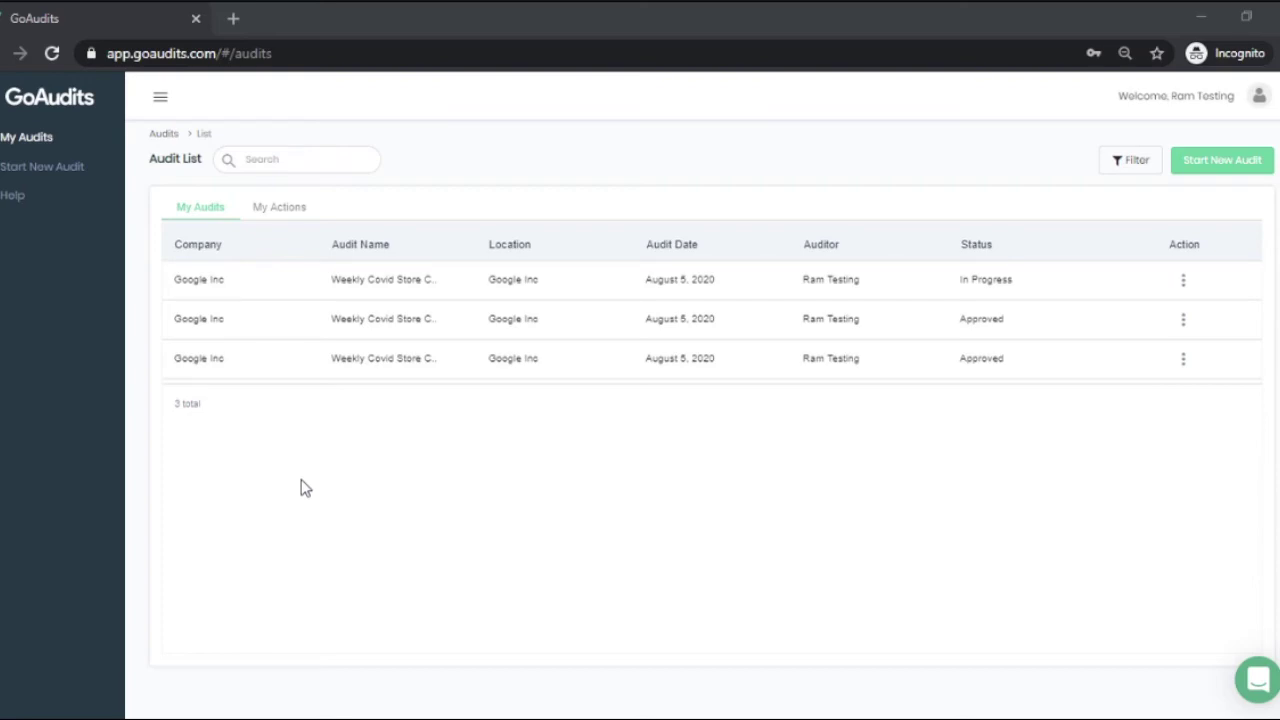
Start a new Weekly Covid Store Check audit for Google Inc and answer Staff communication questions 1 to 3 with Yes, Yes and No.
click(44, 174)
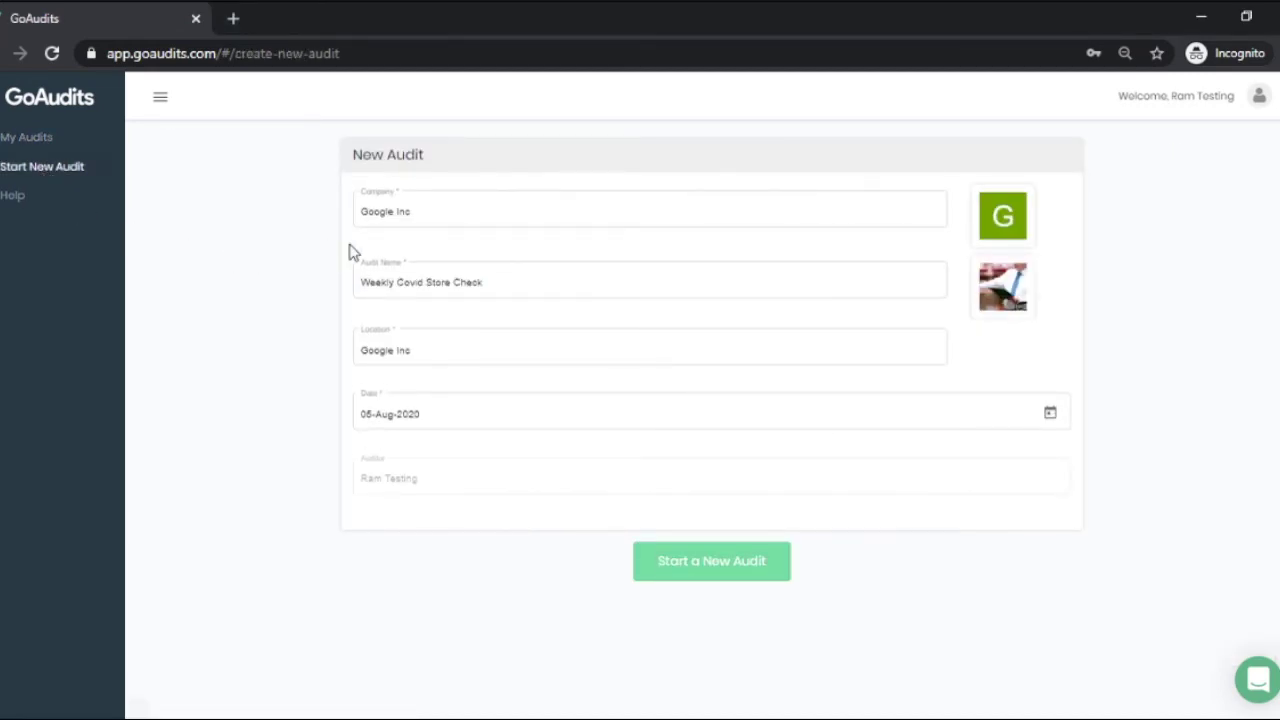
click(696, 578)
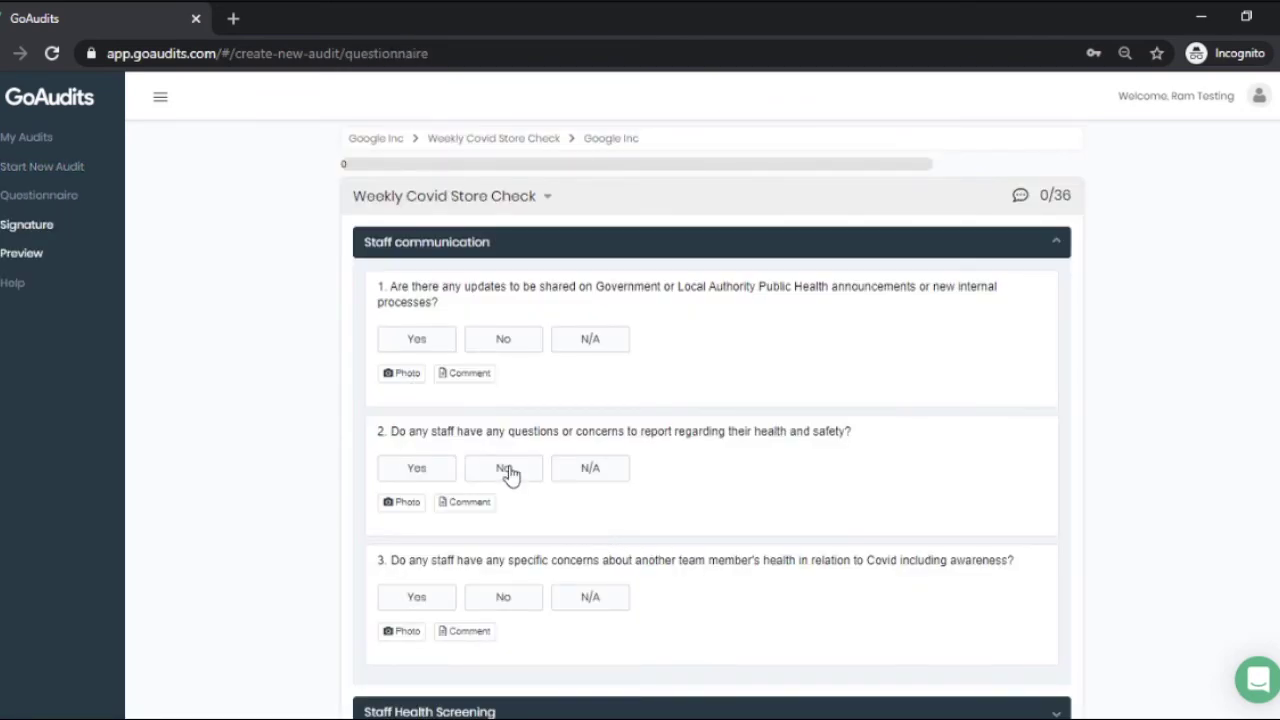
click(424, 345)
click(420, 468)
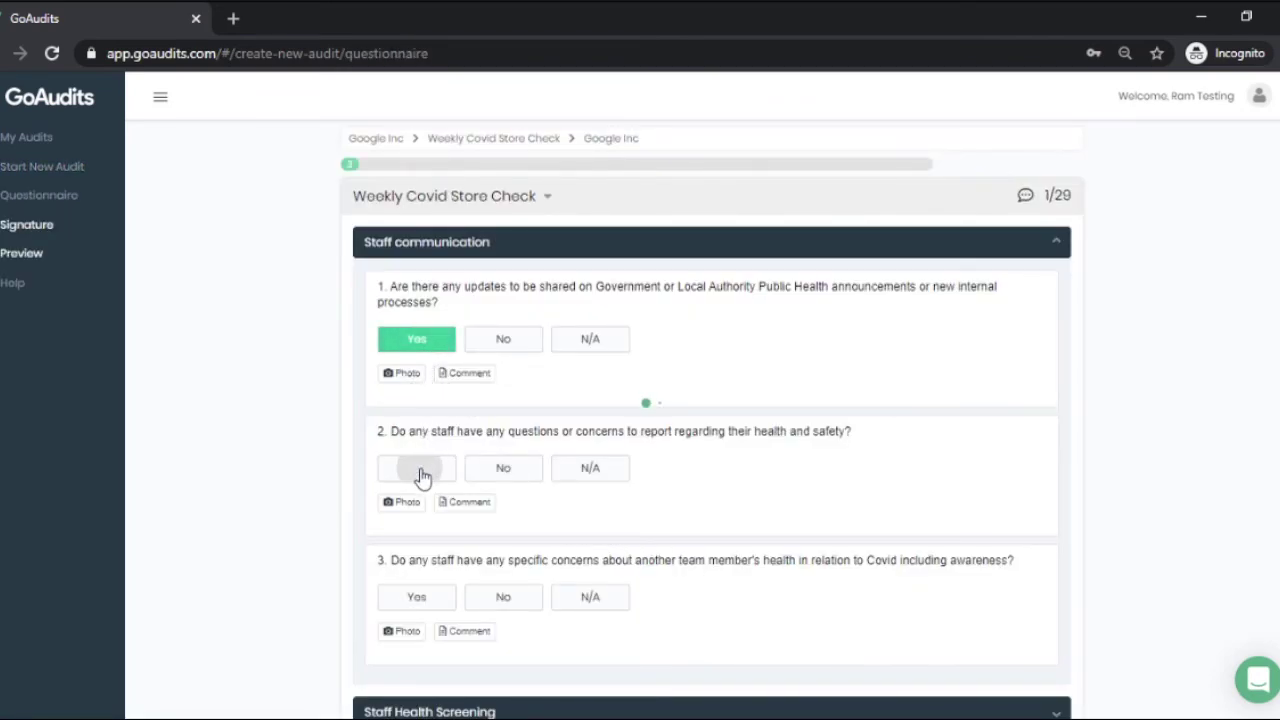
click(508, 598)
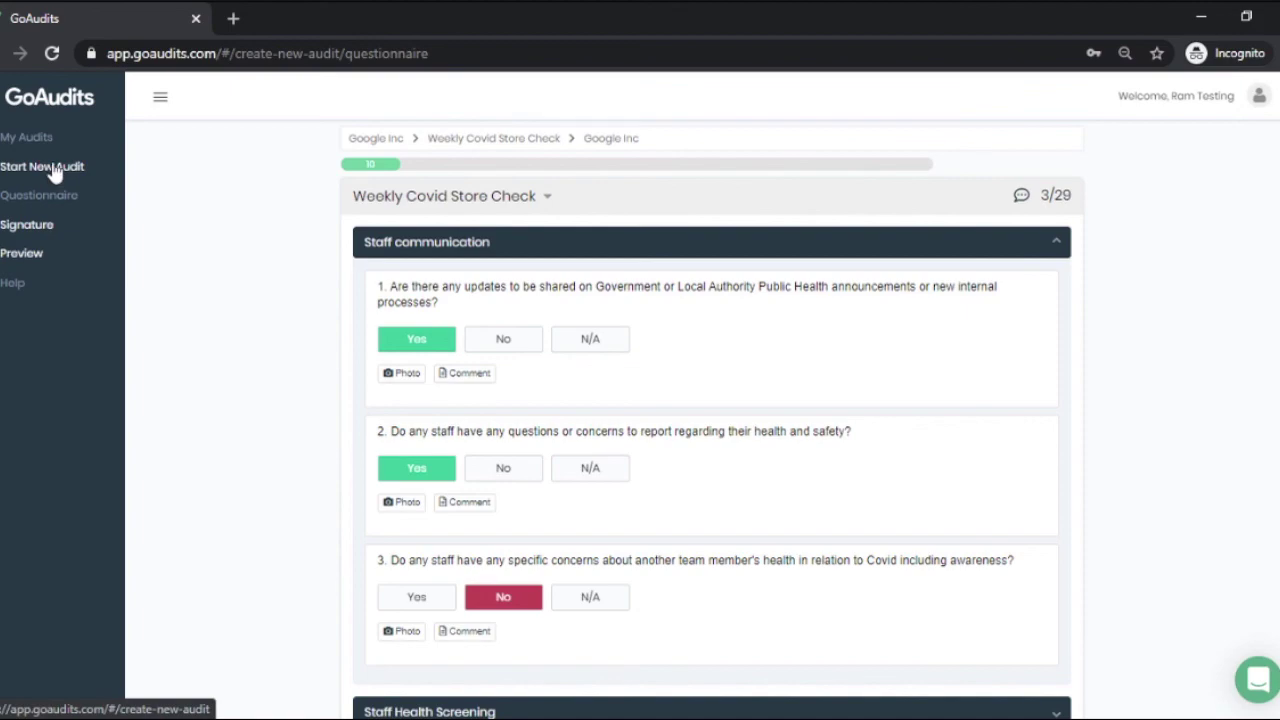
Return to the audit list and reopen the topmost in-progress audit for editing, continuing to its questionnaire.
click(28, 140)
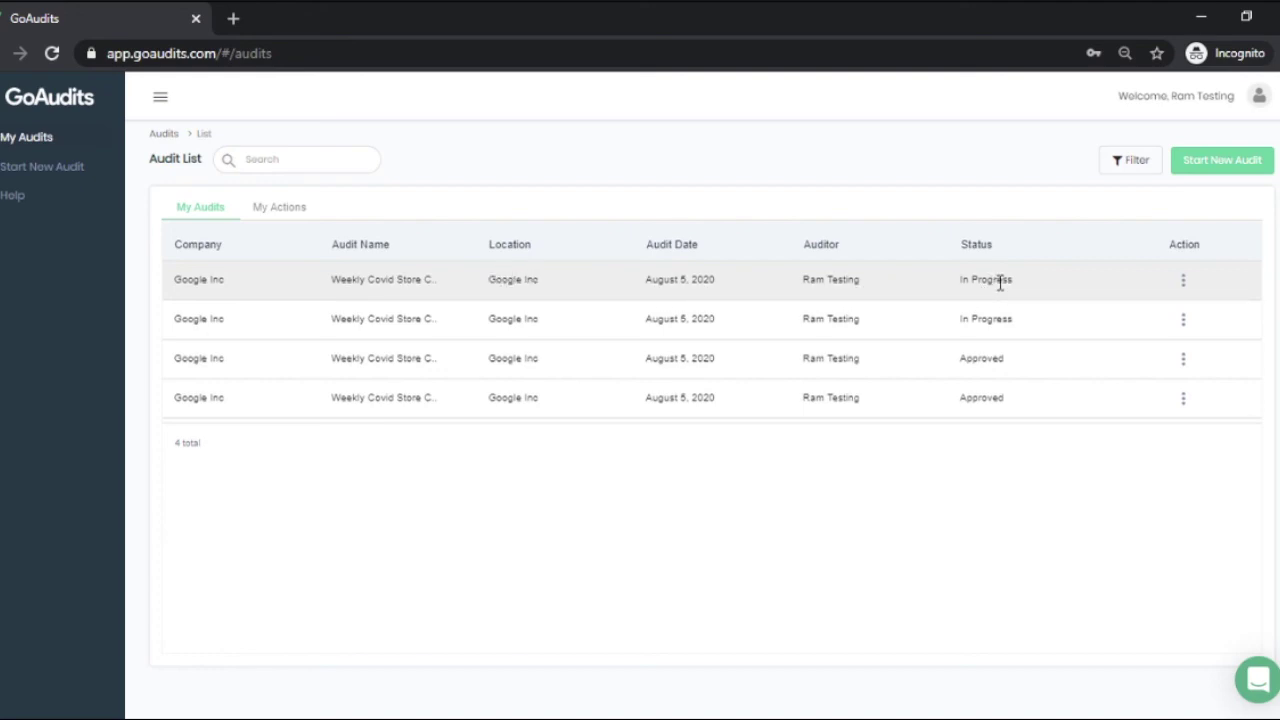
click(1188, 283)
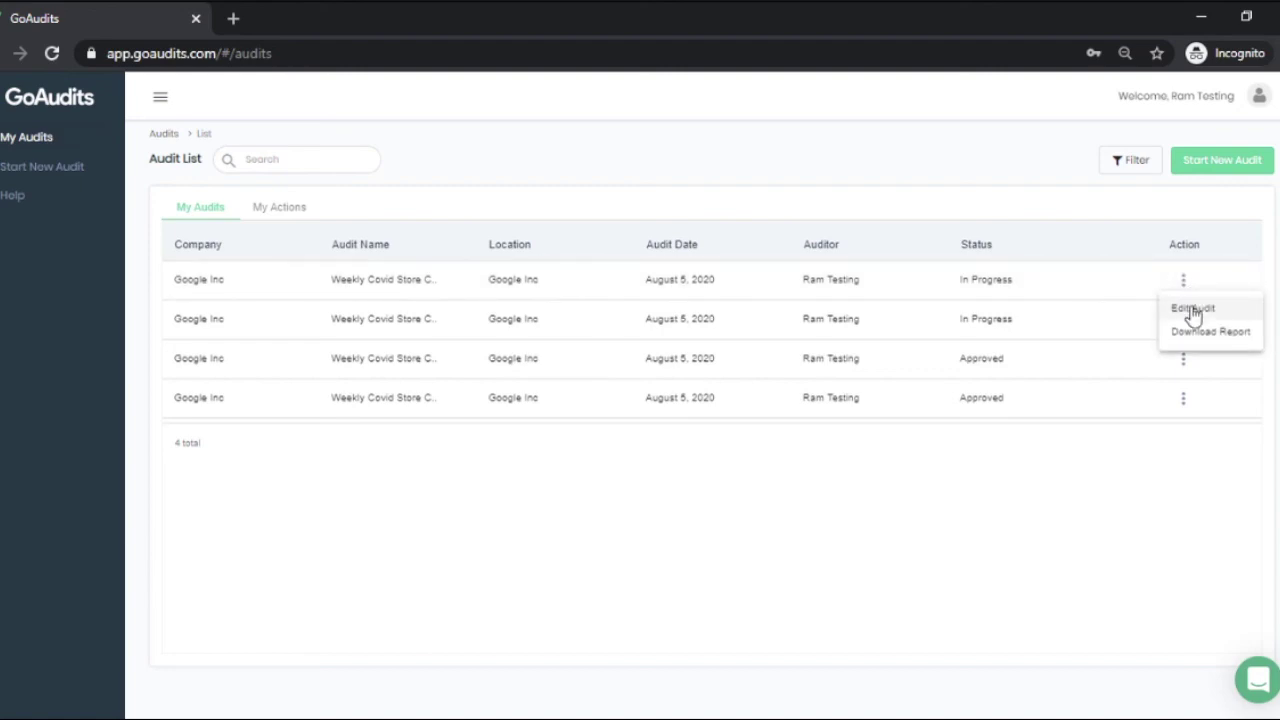
click(1194, 311)
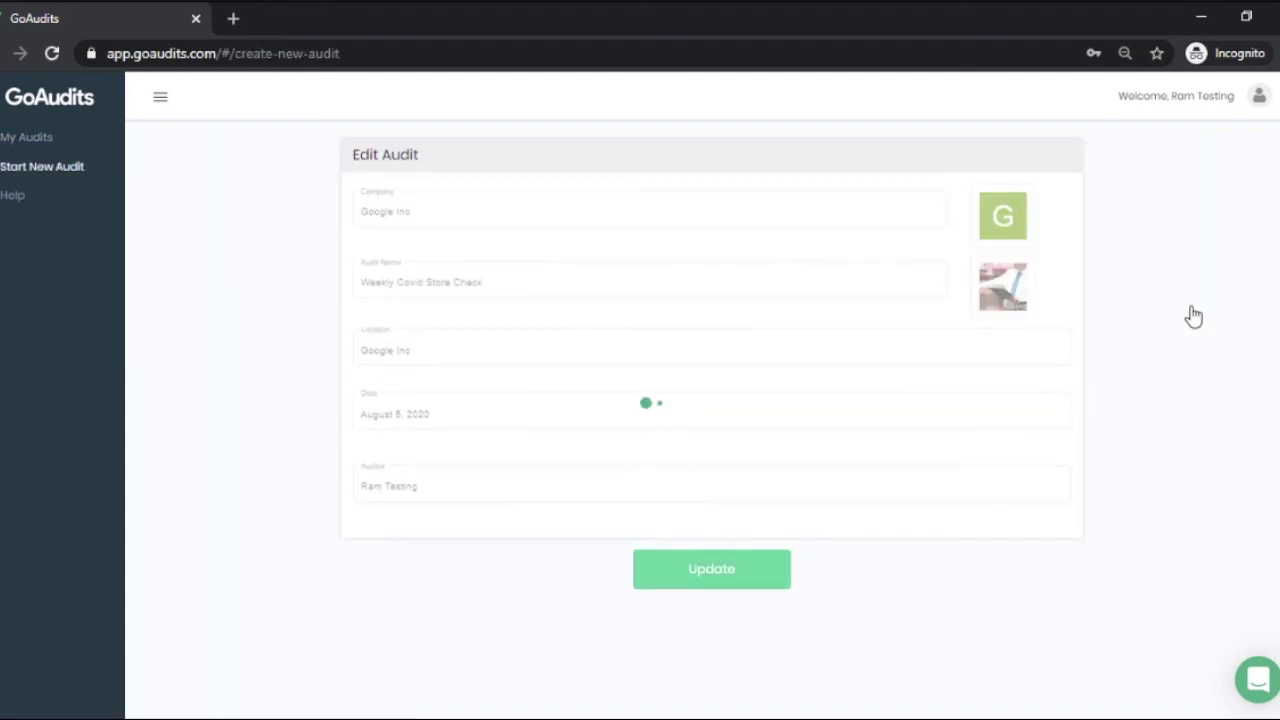
click(713, 573)
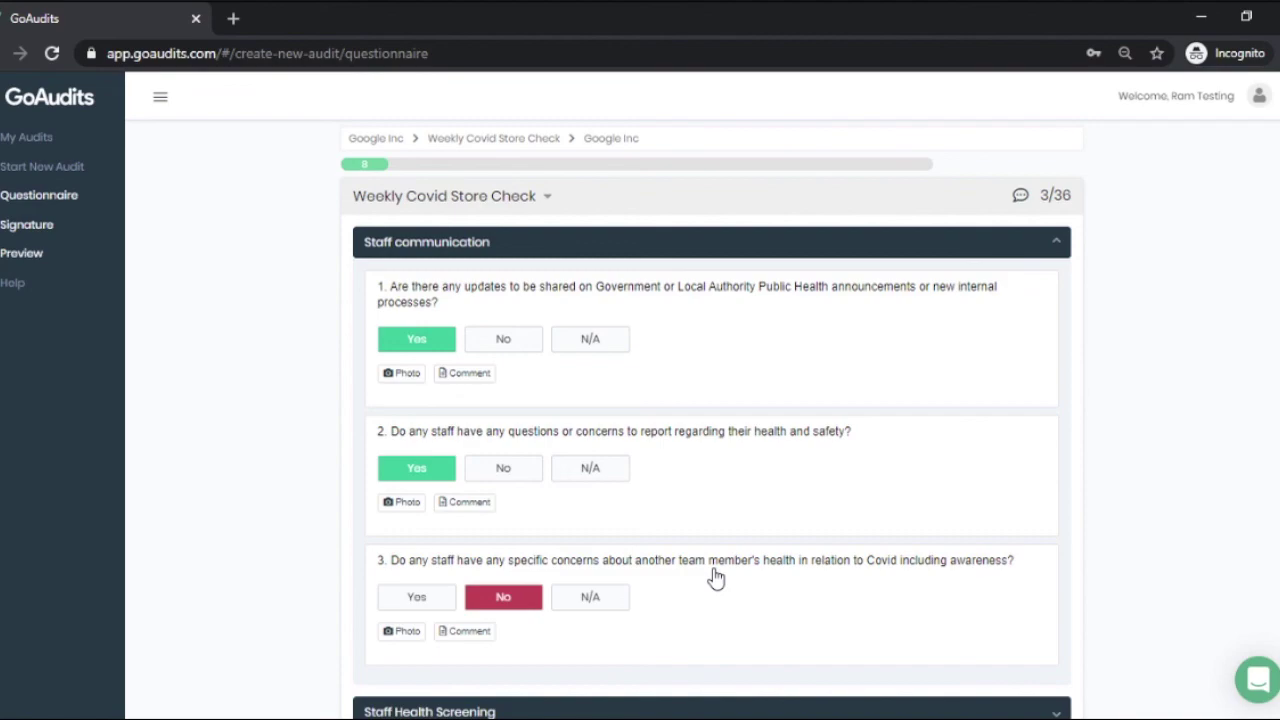